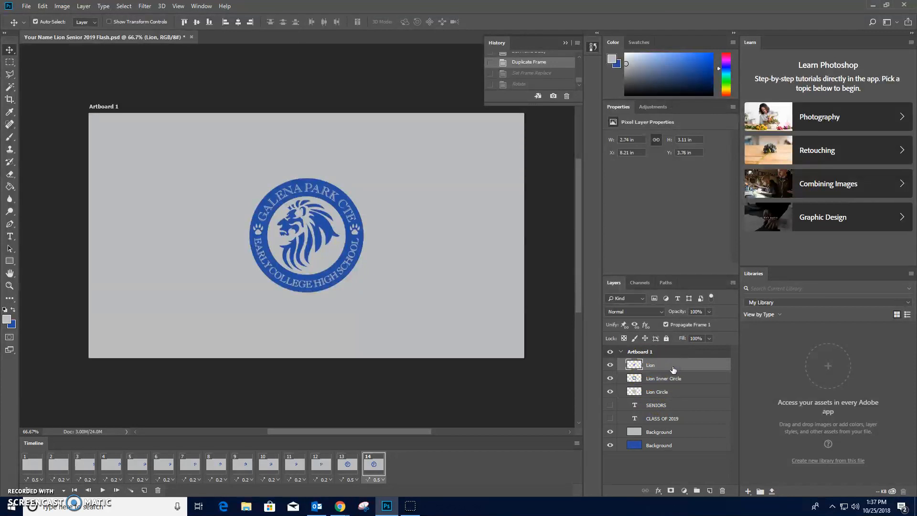
{"action": "left_click", "coordinate": [675, 379]}
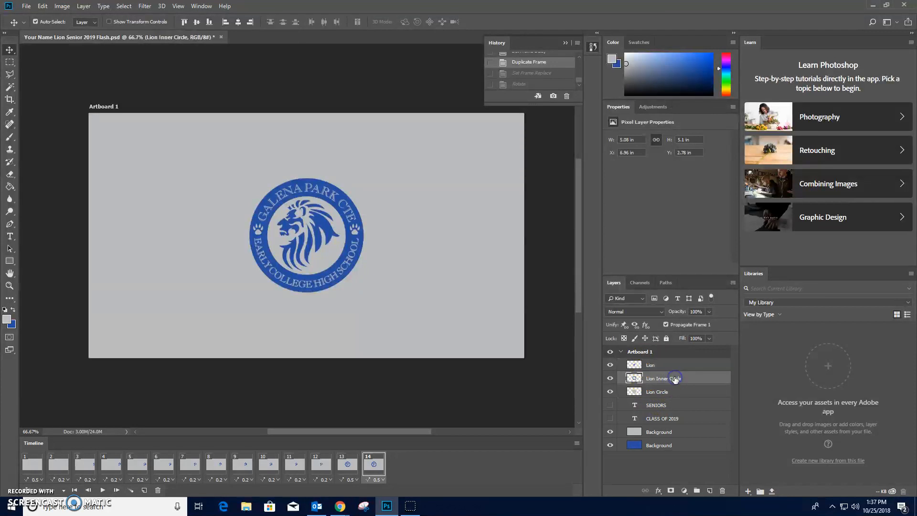
{"action": "left_click", "coordinate": [673, 393]}
{"action": "left_click", "coordinate": [673, 365]}
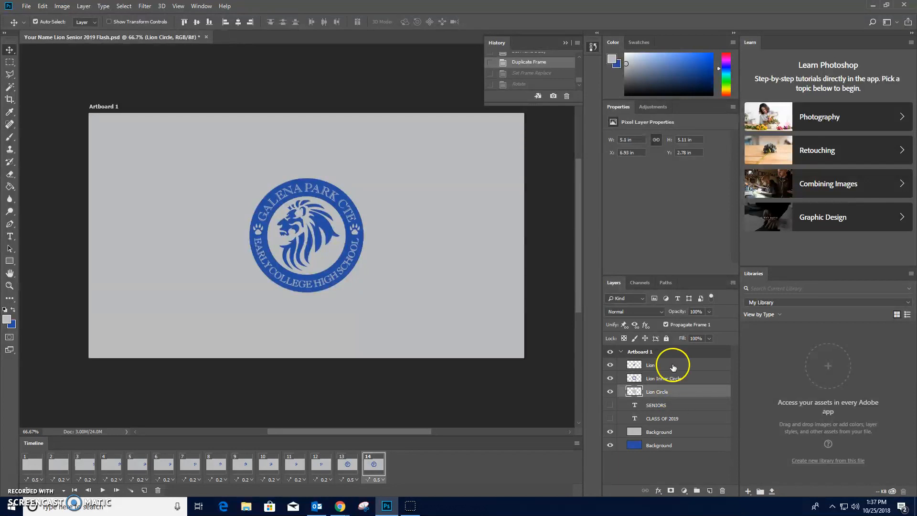
{"action": "left_click", "coordinate": [672, 379], "text": "shift"}
{"action": "left_click", "coordinate": [666, 392], "text": "shift"}
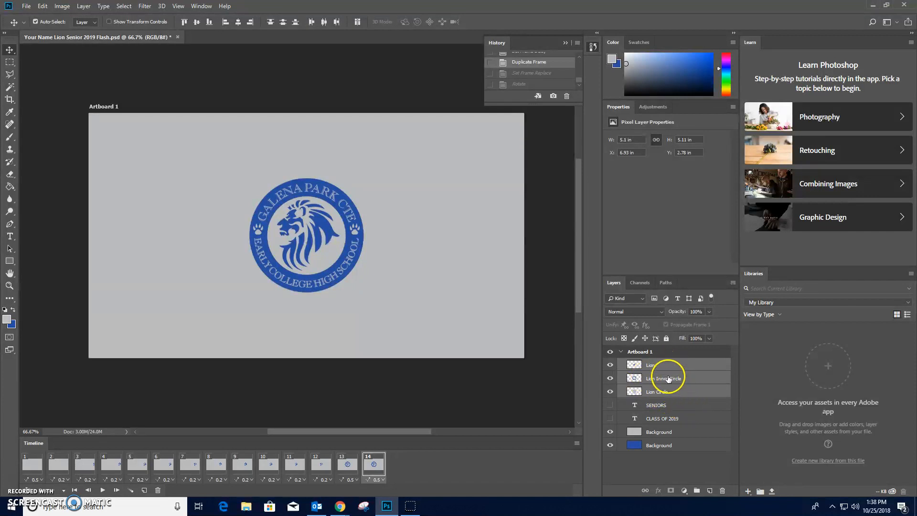
{"action": "right_click", "coordinate": [691, 373]}
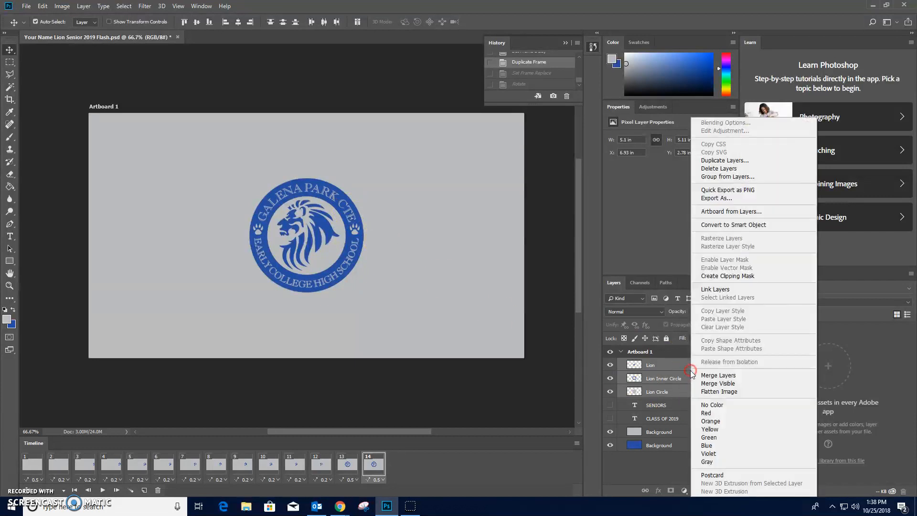
{"action": "left_click", "coordinate": [709, 376]}
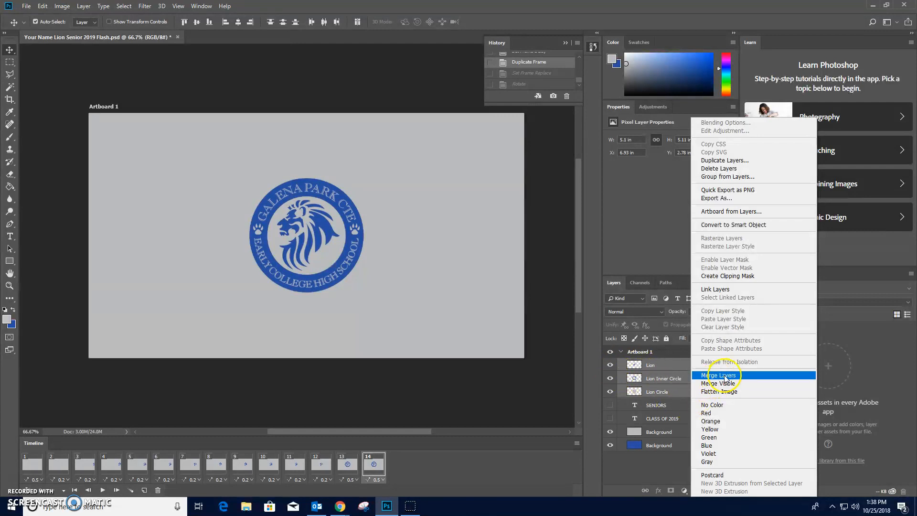
{"action": "left_click", "coordinate": [669, 369]}
Step: Merge the Lion, Lion Inner Circle and Lion Circle layers and rename the merged layer Lion Complete
{"action": "left_click", "coordinate": [669, 368]}
{"action": "left_click", "coordinate": [690, 379], "text": "shift"}
{"action": "left_click", "coordinate": [692, 392], "text": "shift"}
{"action": "right_click", "coordinate": [695, 377]}
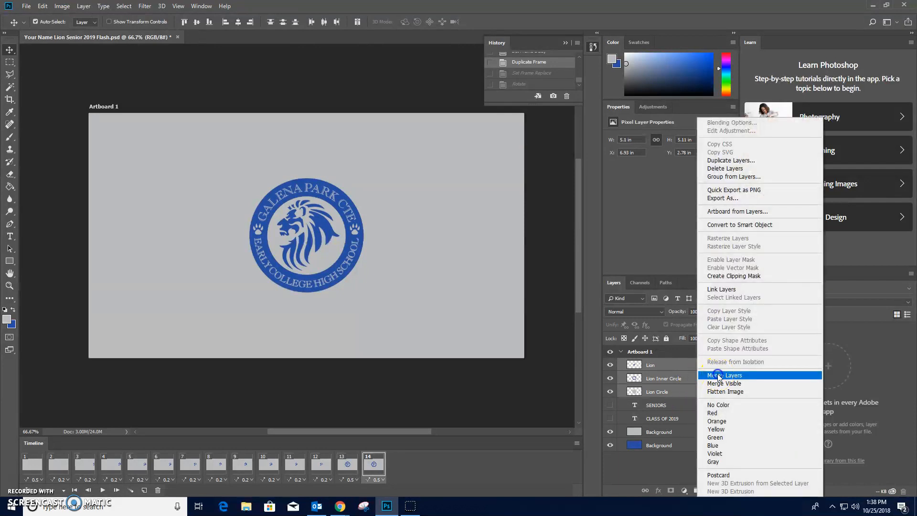
{"action": "left_click", "coordinate": [719, 376]}
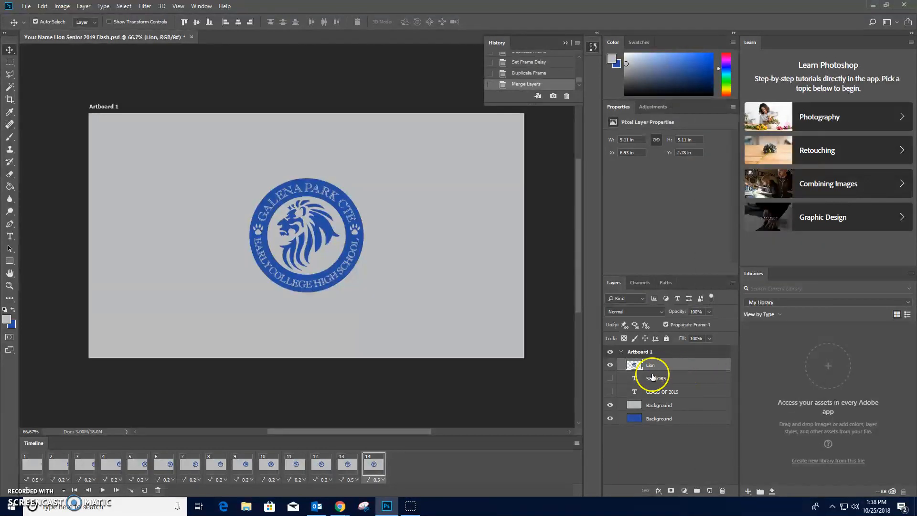
{"action": "left_click", "coordinate": [653, 365]}
{"action": "key", "text": "Return"}
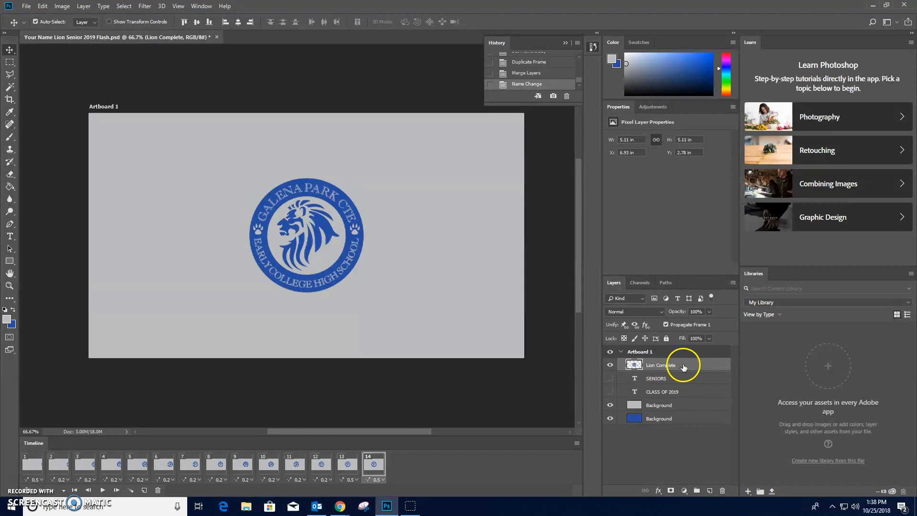
Step: Duplicate the Lion Complete layer and hide the upper copy, leaving the lower one selected
{"action": "left_click_drag", "start_coordinate": [687, 367], "coordinate": [712, 490]}
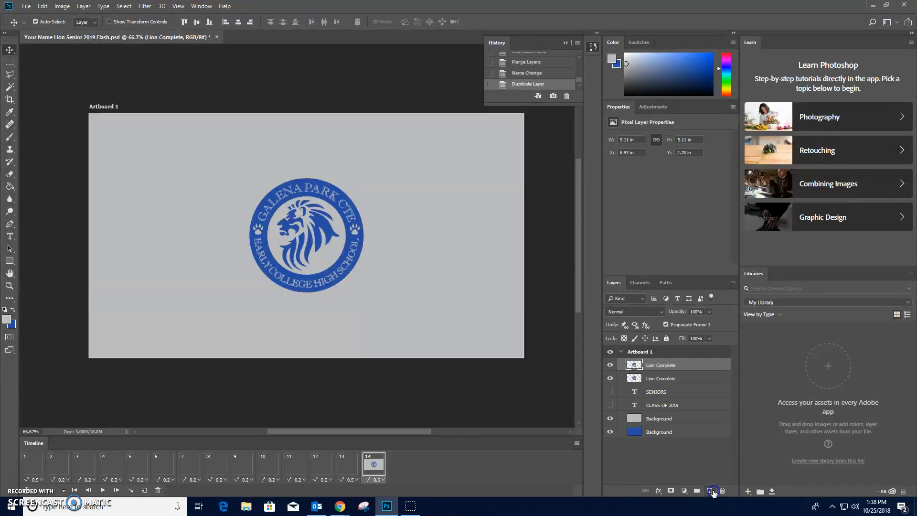
{"action": "left_click", "coordinate": [660, 378]}
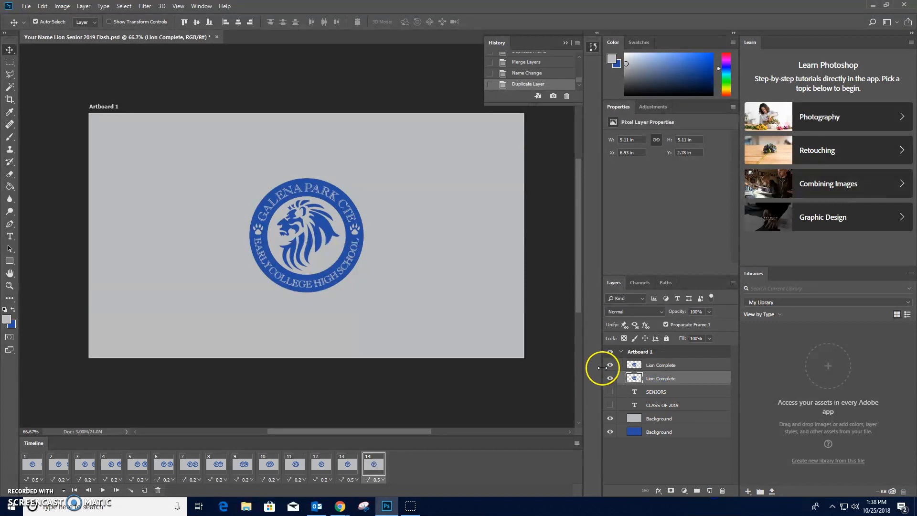
{"action": "left_click", "coordinate": [610, 365]}
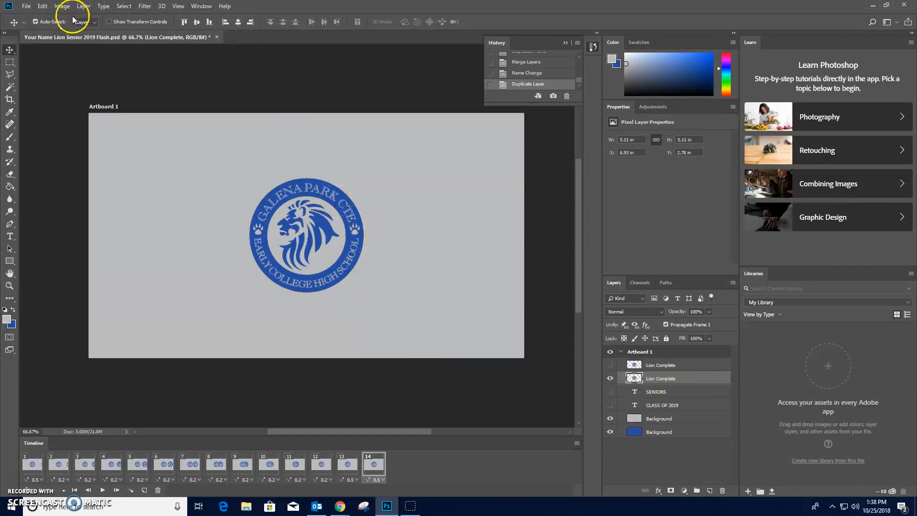
Step: Rotate the lower Lion Complete layer 90° counter clockwise
{"action": "left_click", "coordinate": [45, 6]}
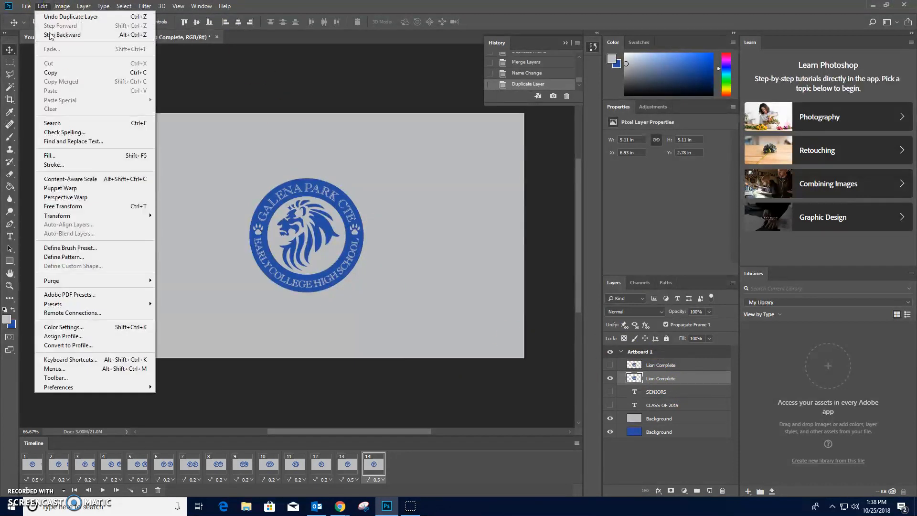
{"action": "mouse_move", "coordinate": [143, 215]}
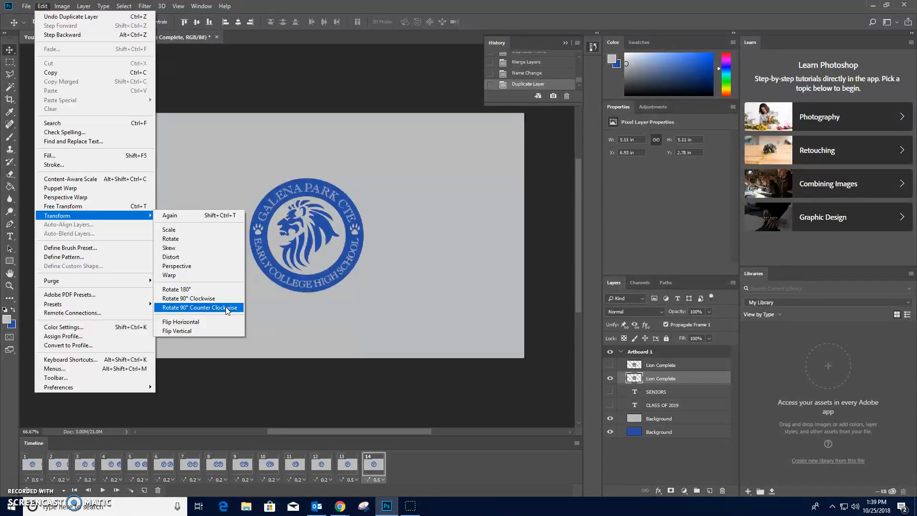
{"action": "left_click", "coordinate": [227, 307]}
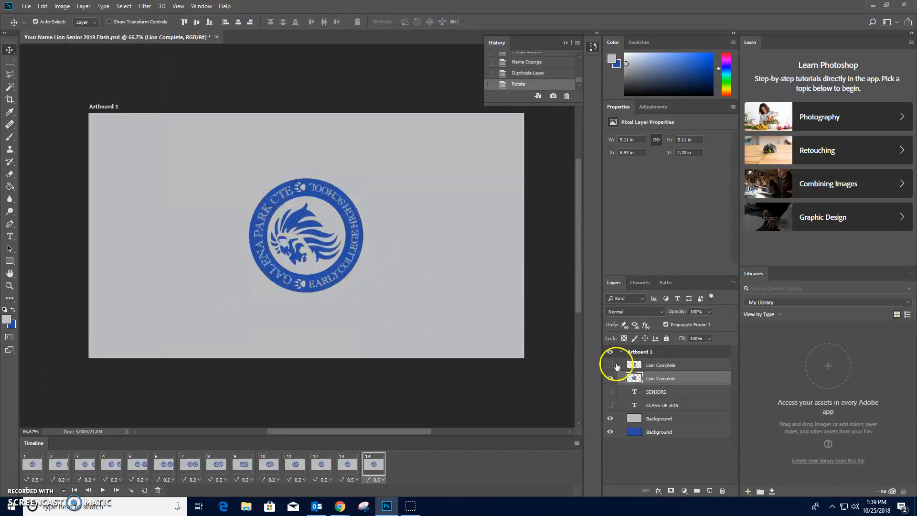
Step: Rename the rotated layer Lion Complete 3 and the hidden upright layer Lion Complete 1
{"action": "right_click", "coordinate": [672, 379]}
{"action": "left_click", "coordinate": [680, 377]}
{"action": "left_click", "coordinate": [668, 366]}
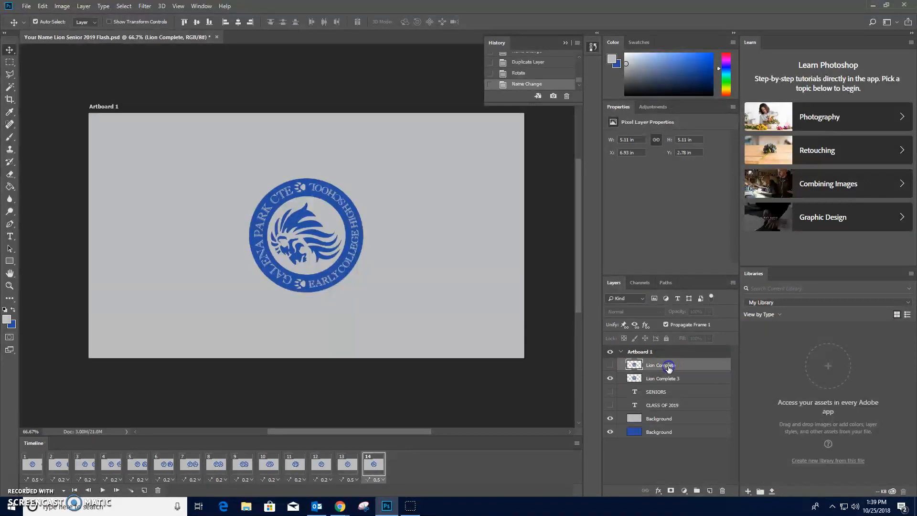
{"action": "left_click", "coordinate": [689, 380]}
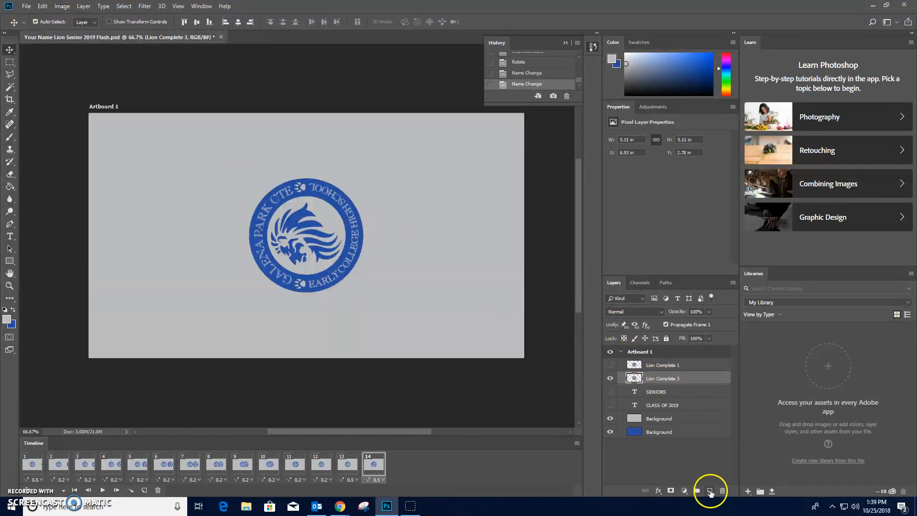
Step: Duplicate the Lion Complete 3 layer with the upper copy hidden, and rename the lower one Lion Complete 5
{"action": "left_click_drag", "start_coordinate": [668, 379], "coordinate": [710, 490]}
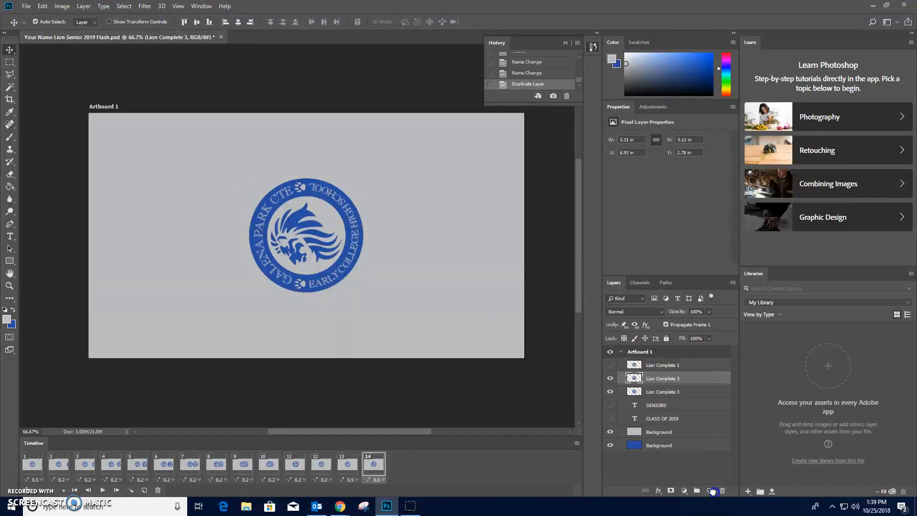
{"action": "left_click", "coordinate": [610, 379]}
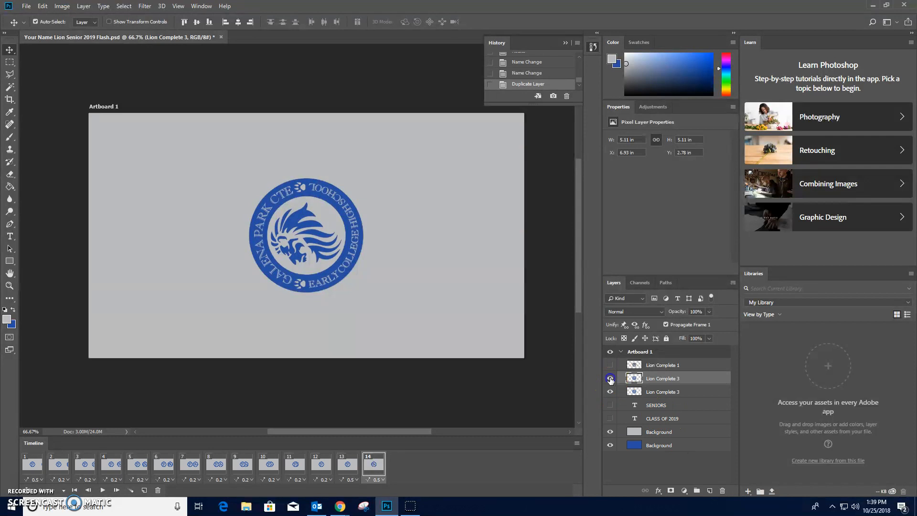
{"action": "double_click", "coordinate": [680, 395]}
{"action": "left_click", "coordinate": [685, 391]}
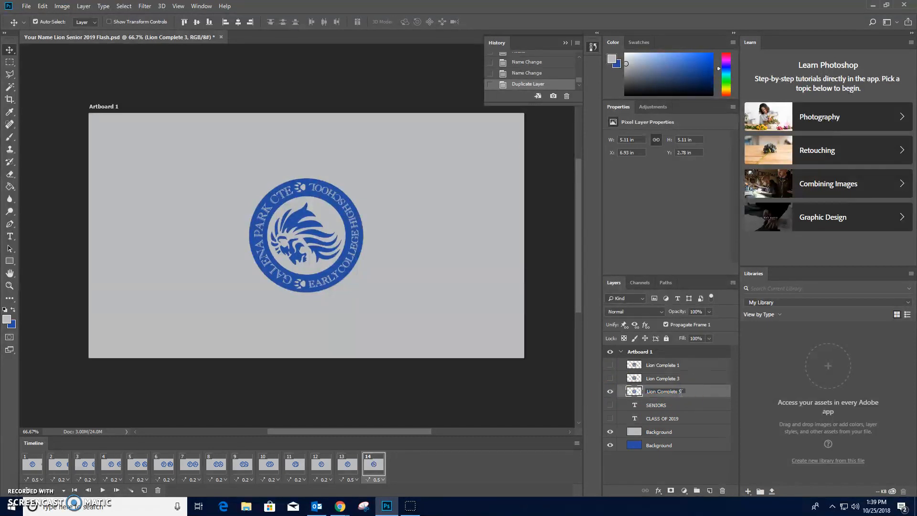
{"action": "left_click", "coordinate": [693, 392]}
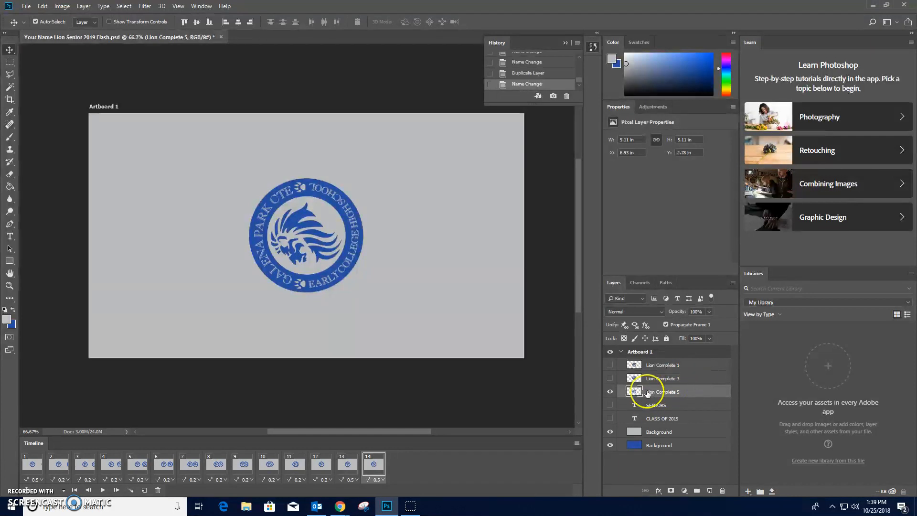
Step: Rotate the Lion Complete 5 layer 90° counter clockwise
{"action": "left_click", "coordinate": [56, 7]}
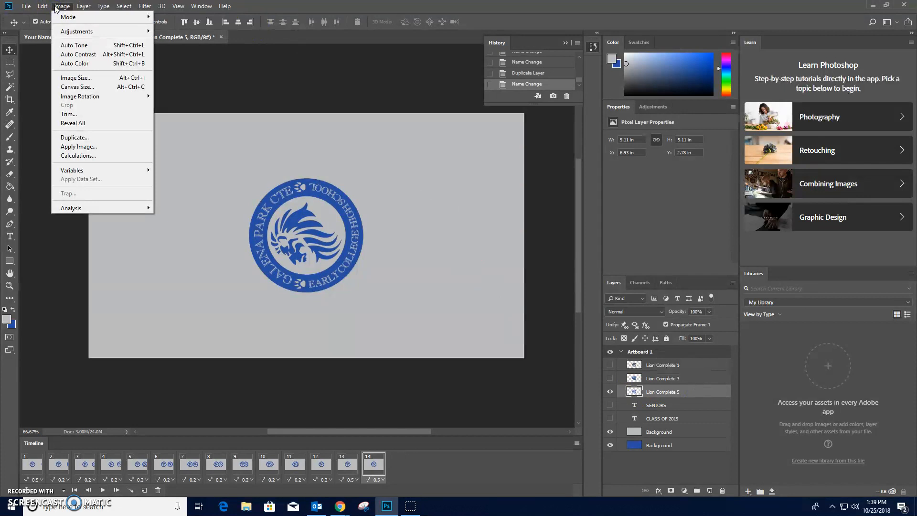
{"action": "mouse_move", "coordinate": [42, 6]}
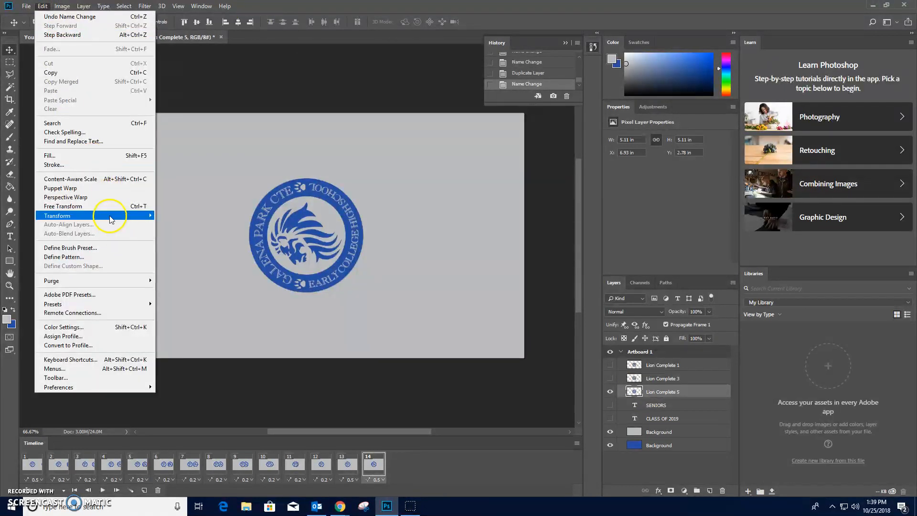
{"action": "mouse_move", "coordinate": [110, 218]}
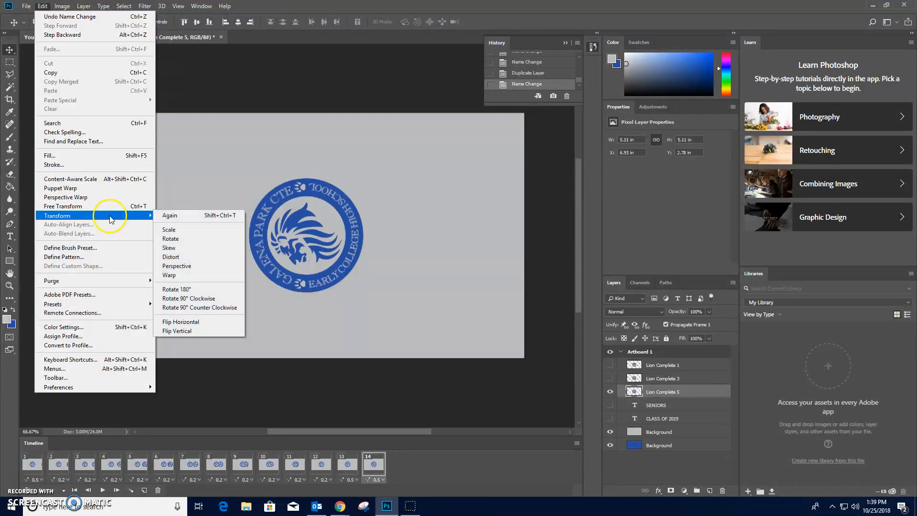
{"action": "left_click", "coordinate": [234, 310]}
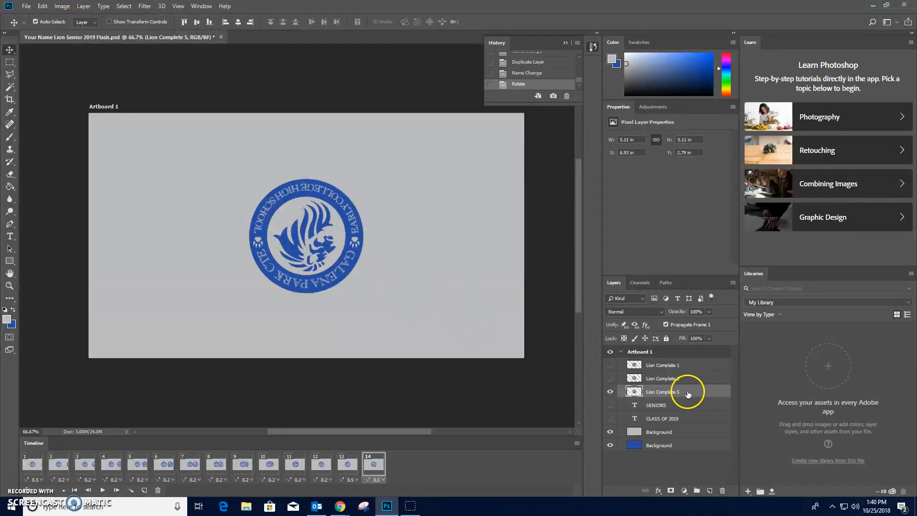
Step: Duplicate the Lion Complete 5 layer with the upper copy hidden, and rename the lower one Lion Complete 7
{"action": "left_click_drag", "start_coordinate": [687, 392], "coordinate": [709, 491]}
{"action": "left_click", "coordinate": [610, 392]}
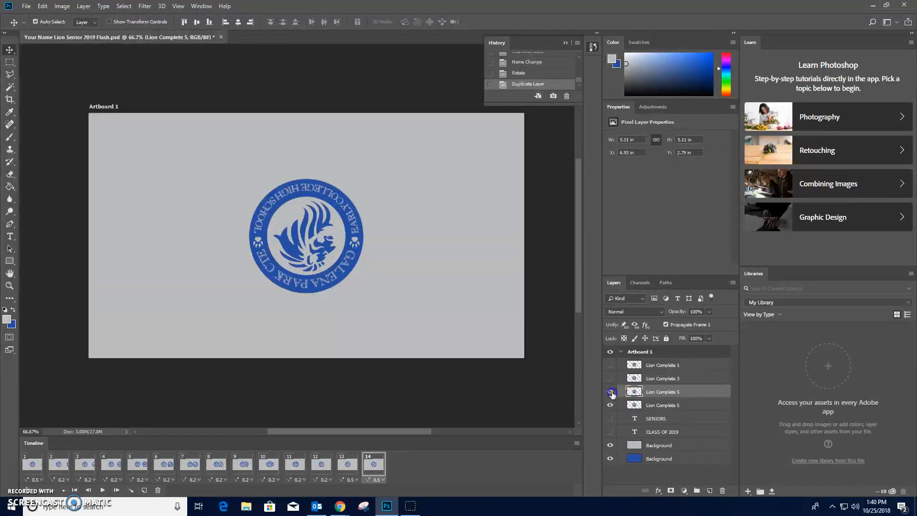
{"action": "double_click", "coordinate": [678, 404]}
{"action": "left_click", "coordinate": [683, 405]}
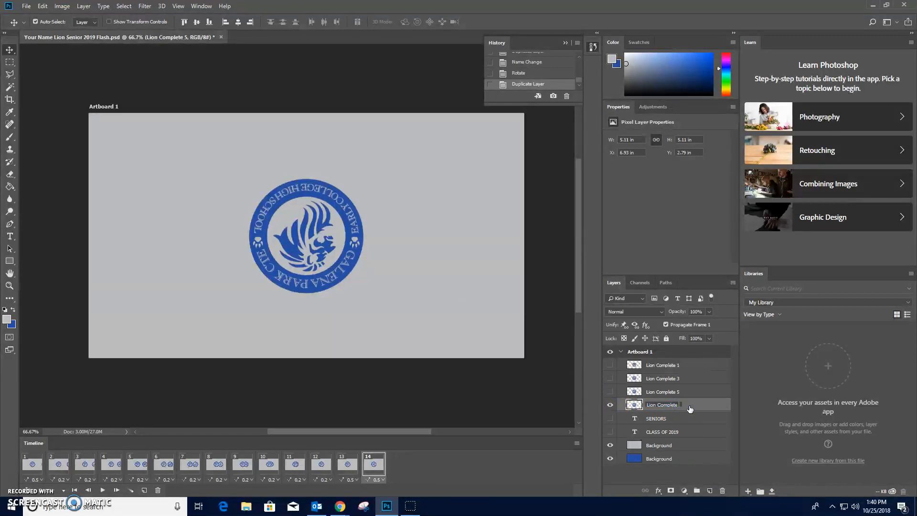
{"action": "type", "text": "7"}
{"action": "left_click", "coordinate": [701, 380]}
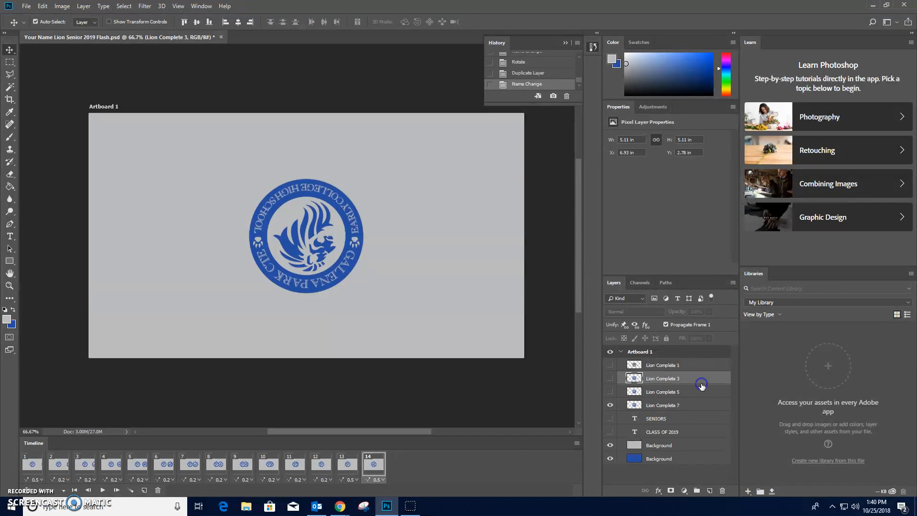
Step: Rotate the Lion Complete 7 layer 90° counter clockwise
{"action": "left_click", "coordinate": [673, 405]}
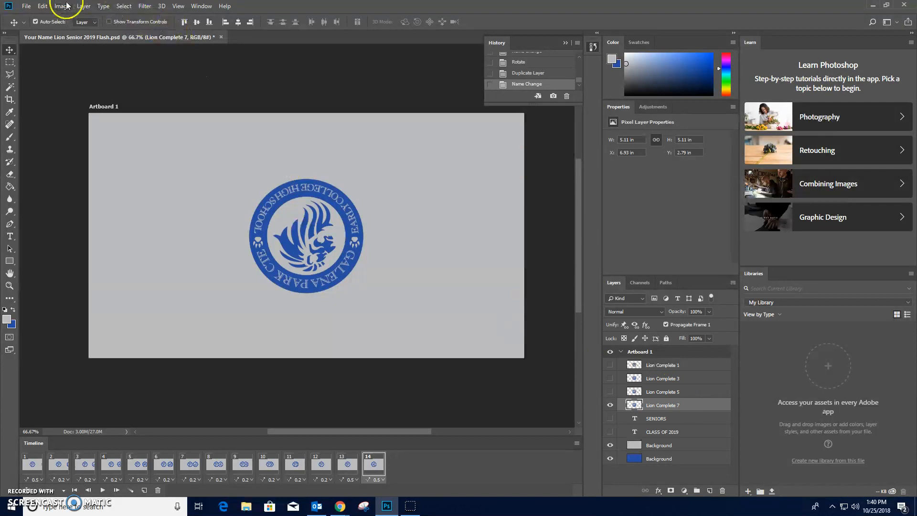
{"action": "left_click", "coordinate": [42, 6]}
{"action": "mouse_move", "coordinate": [110, 216]}
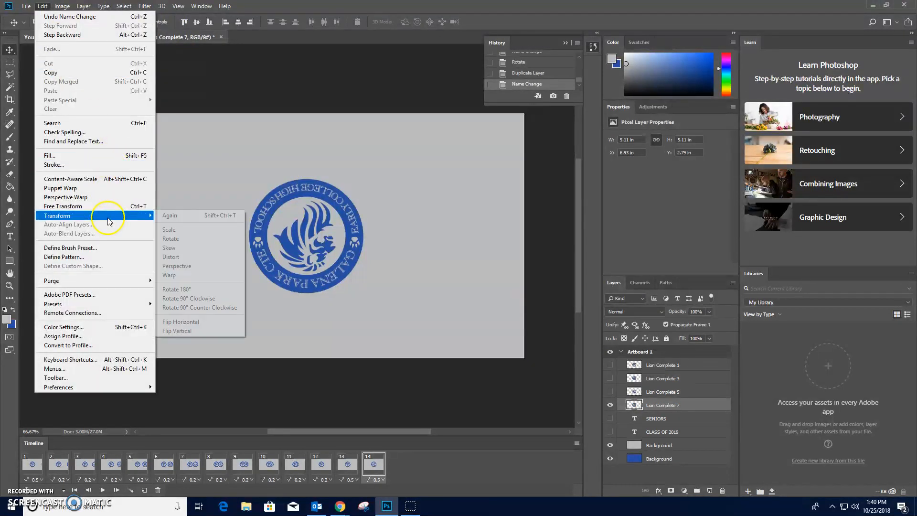
{"action": "left_click", "coordinate": [213, 311]}
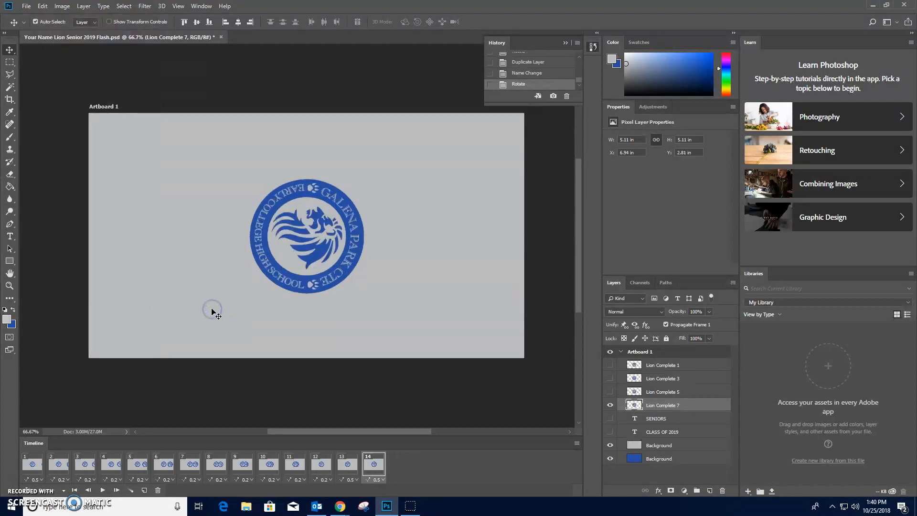
Step: Toggle the visibility of the four Lion Complete layers in turn to preview the logo's rotation sequence
{"action": "left_click", "coordinate": [609, 364]}
{"action": "left_click", "coordinate": [609, 365]}
{"action": "left_click", "coordinate": [610, 378]}
{"action": "left_click", "coordinate": [610, 405]}
{"action": "left_click", "coordinate": [610, 378]}
{"action": "left_click", "coordinate": [610, 390]}
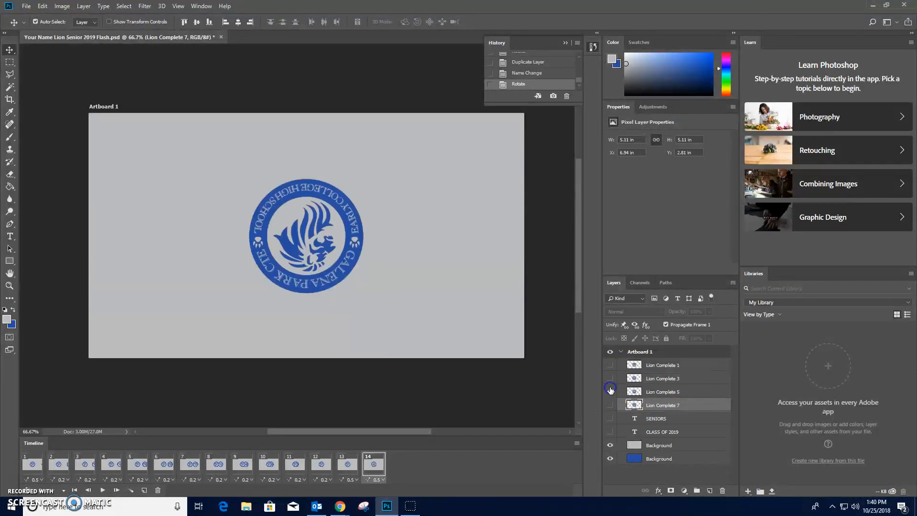
{"action": "left_click", "coordinate": [609, 405]}
{"action": "left_click", "coordinate": [610, 391]}
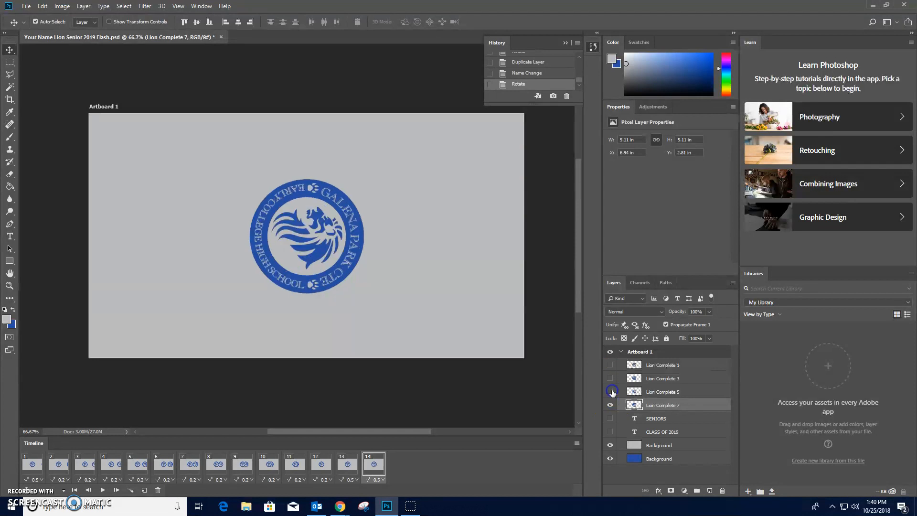
{"action": "left_click", "coordinate": [609, 365]}
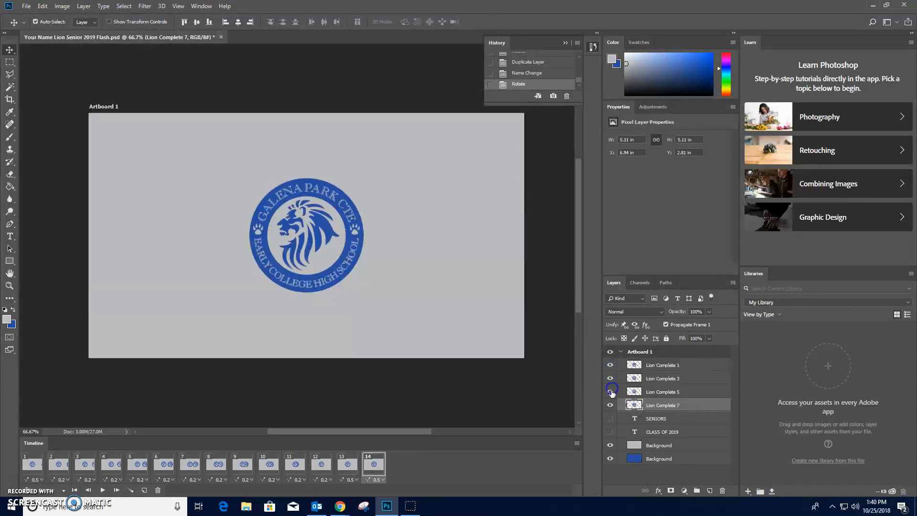
{"action": "left_click", "coordinate": [611, 365]}
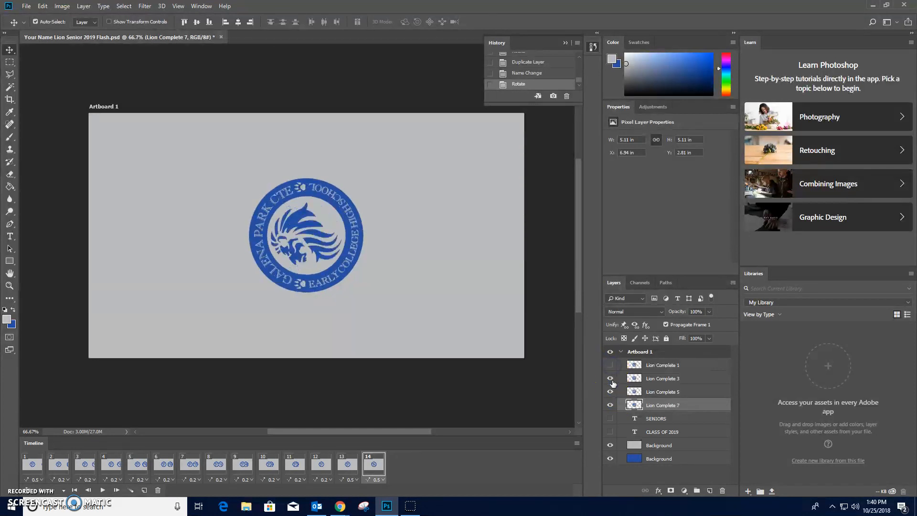
{"action": "left_click", "coordinate": [610, 379]}
{"action": "left_click", "coordinate": [610, 392]}
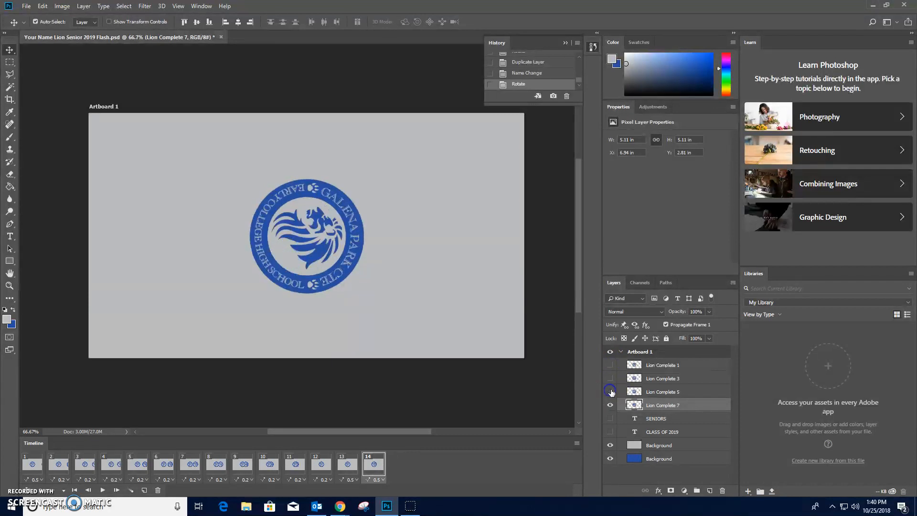
Step: Replay the logo's rotation by hiding and revealing the Lion Complete layers one after another, ending with all four visible
{"action": "left_click_drag", "start_coordinate": [611, 366], "coordinate": [610, 392]}
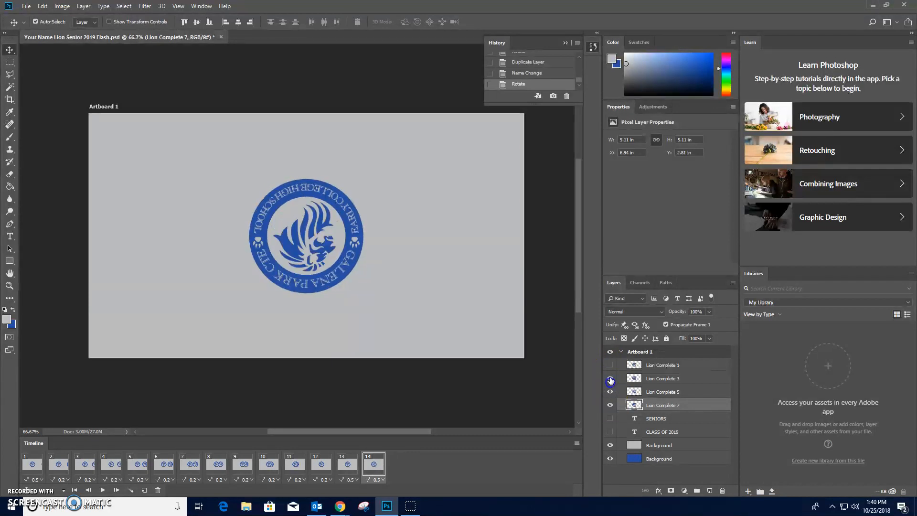
{"action": "left_click", "coordinate": [610, 367]}
{"action": "left_click", "coordinate": [610, 366]}
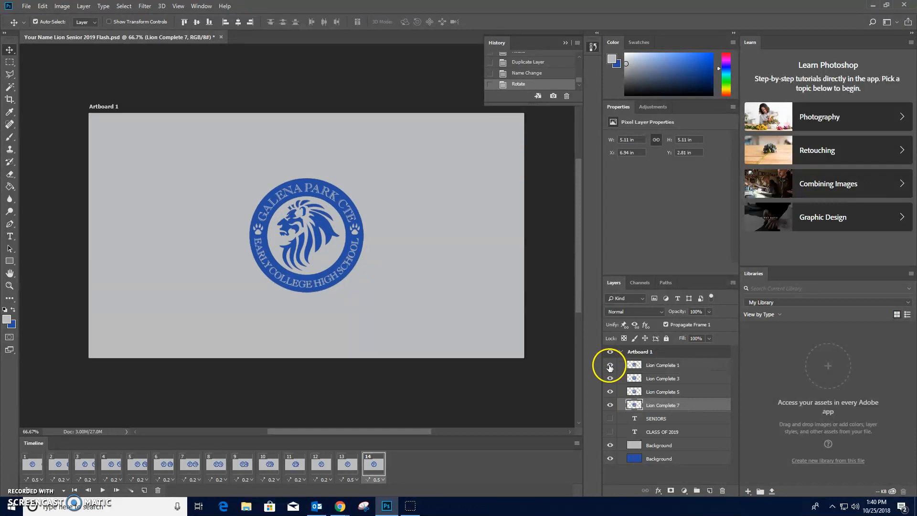
{"action": "left_click", "coordinate": [609, 378]}
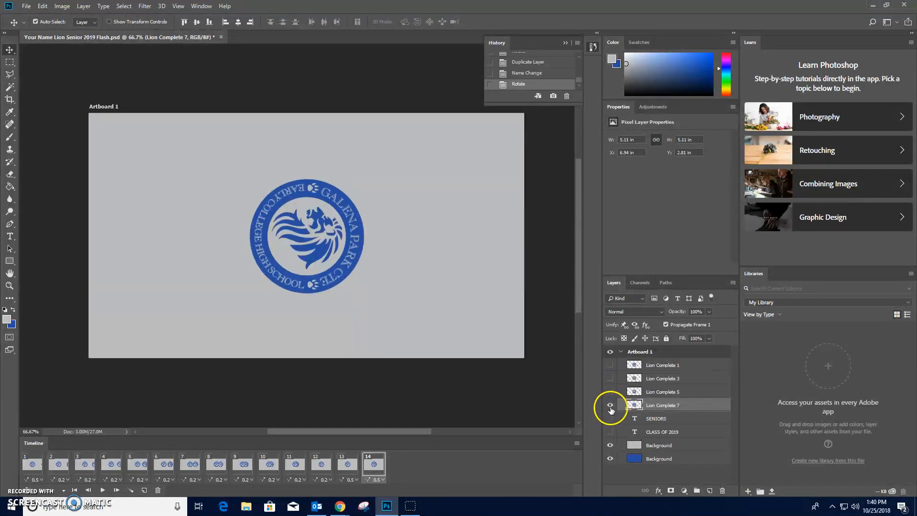
{"action": "left_click", "coordinate": [610, 405]}
{"action": "left_click_drag", "start_coordinate": [607, 405], "coordinate": [610, 365]}
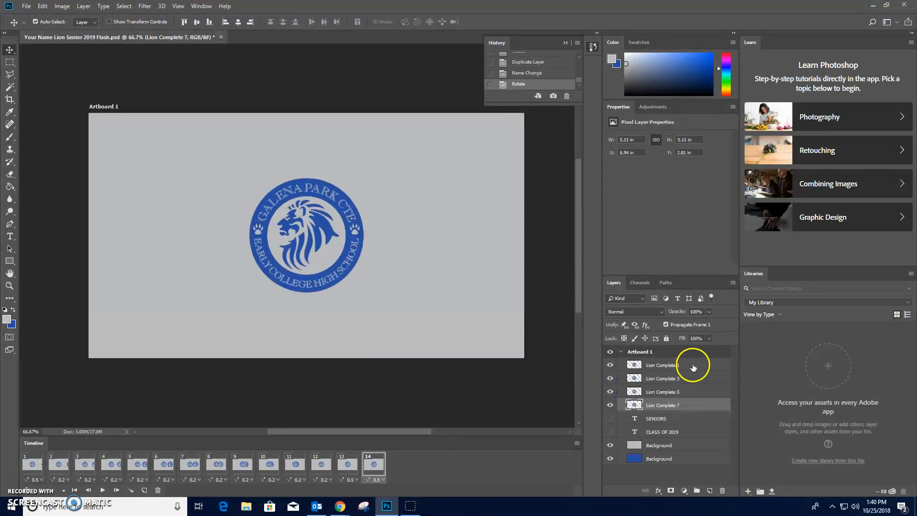
Step: Try rotating the original Lion Complete 1 layer by -45°, and undo that transform
{"action": "left_click", "coordinate": [690, 366]}
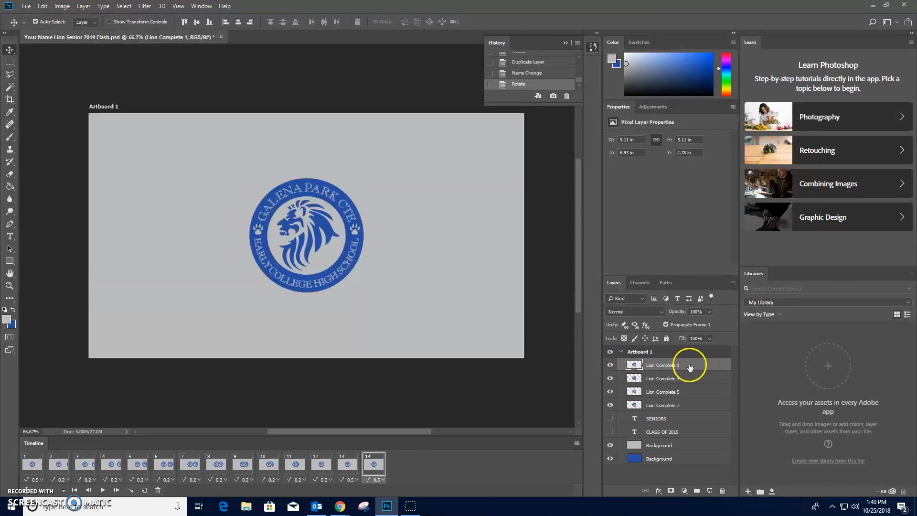
{"action": "left_click", "coordinate": [64, 7]}
{"action": "mouse_move", "coordinate": [42, 7]}
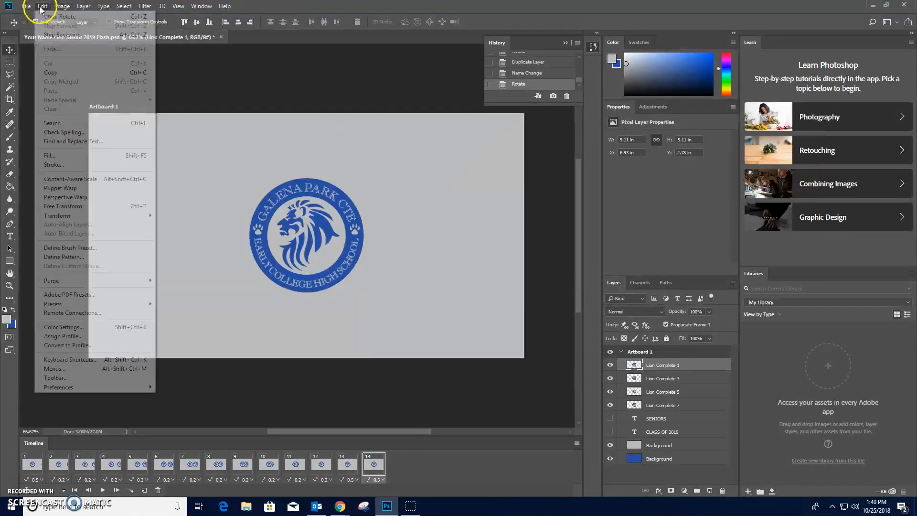
{"action": "mouse_move", "coordinate": [95, 217]}
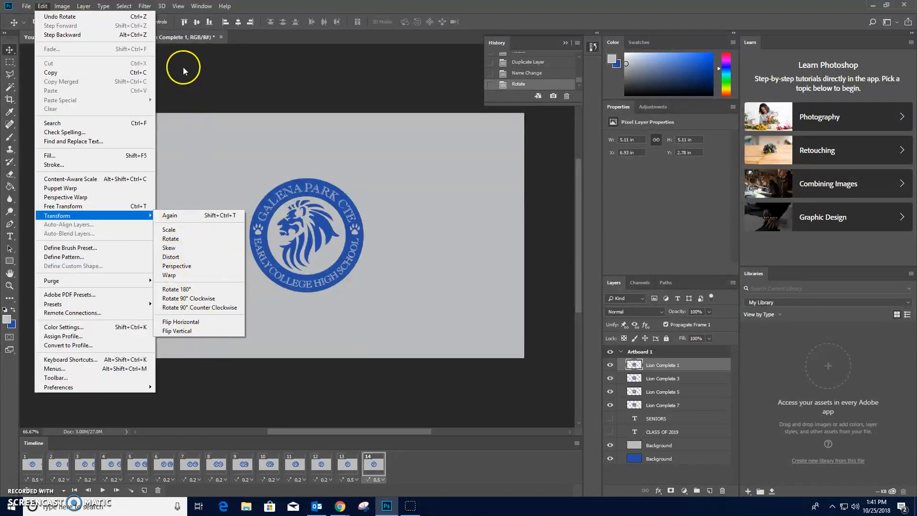
{"action": "mouse_move", "coordinate": [111, 218]}
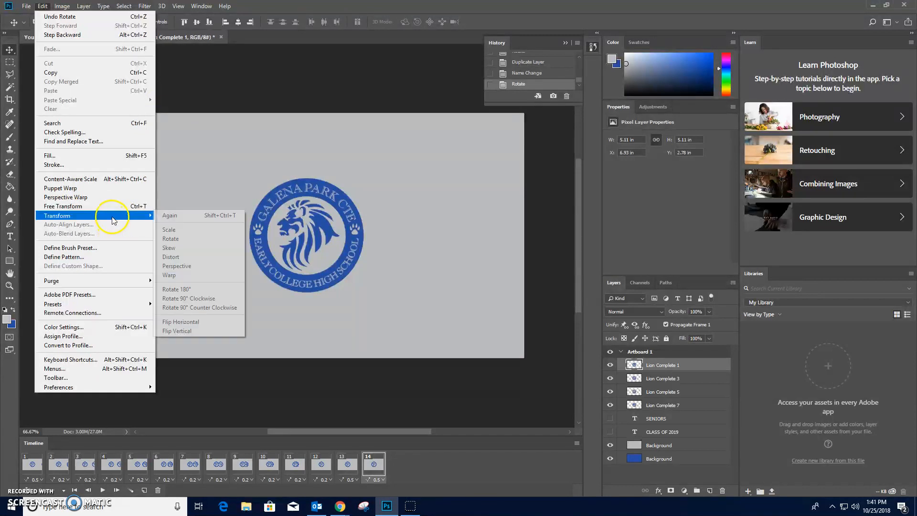
{"action": "left_click", "coordinate": [171, 238]}
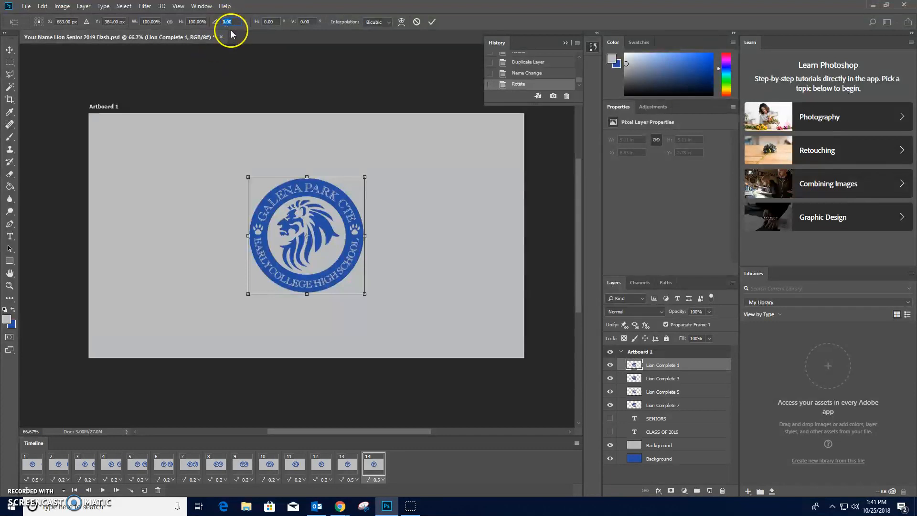
{"action": "type", "text": "45"}
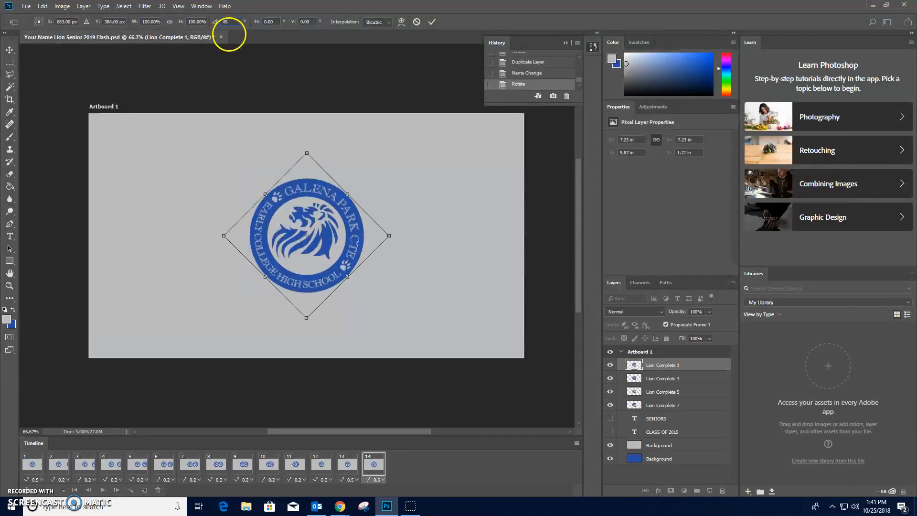
{"action": "left_click", "coordinate": [222, 21]}
{"action": "type", "text": "-"}
{"action": "key", "text": "Return"}
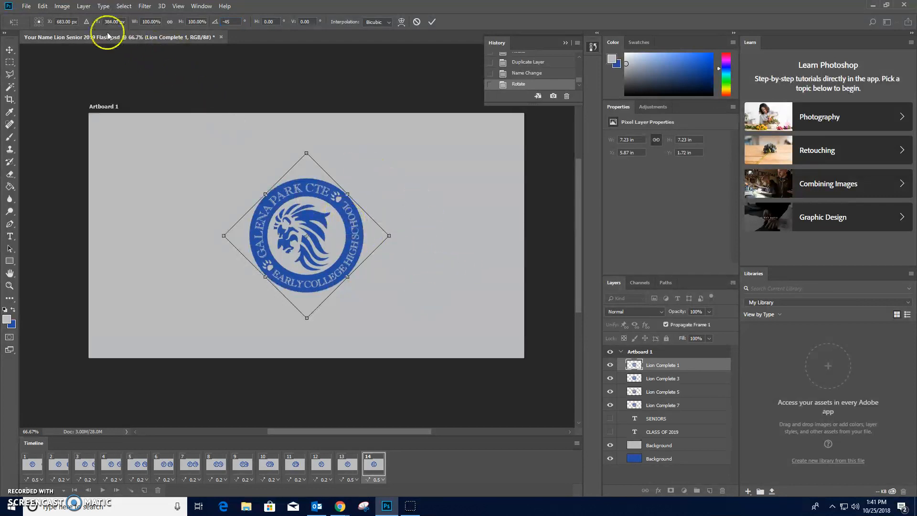
{"action": "left_click", "coordinate": [539, 74]}
{"action": "key", "text": "Return"}
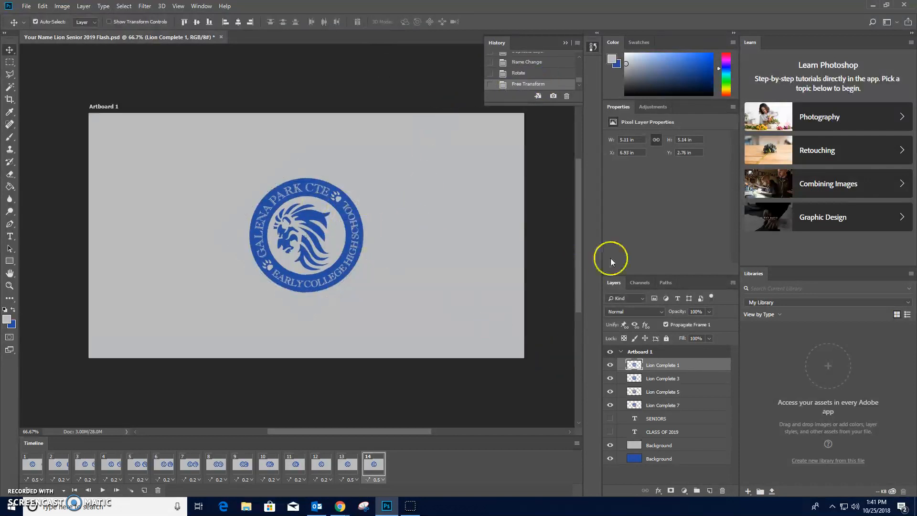
{"action": "left_click", "coordinate": [528, 75]}
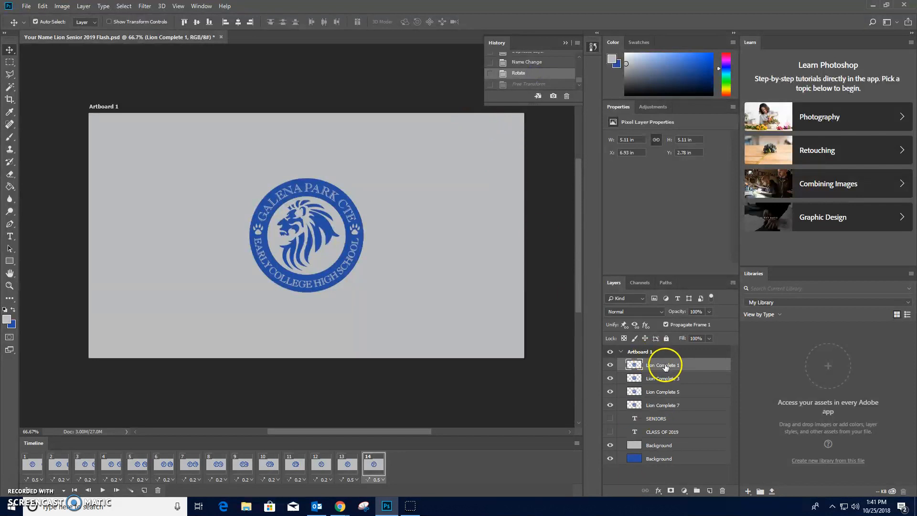
Step: Duplicate the Lion Complete 1 layer, hide the upper copy, and rename the lower one Lion Complete 2
{"action": "left_click_drag", "start_coordinate": [664, 366], "coordinate": [710, 490]}
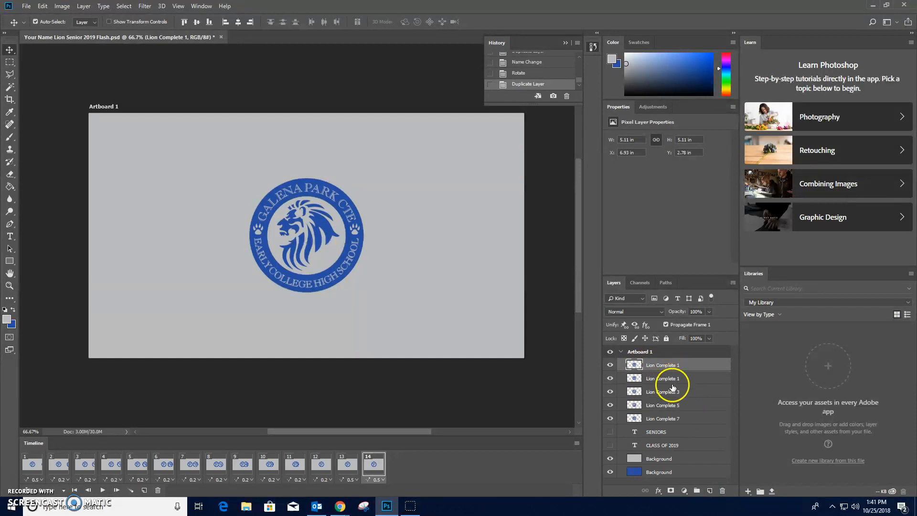
{"action": "left_click", "coordinate": [630, 378]}
{"action": "left_click", "coordinate": [610, 365]}
{"action": "left_click", "coordinate": [688, 378]}
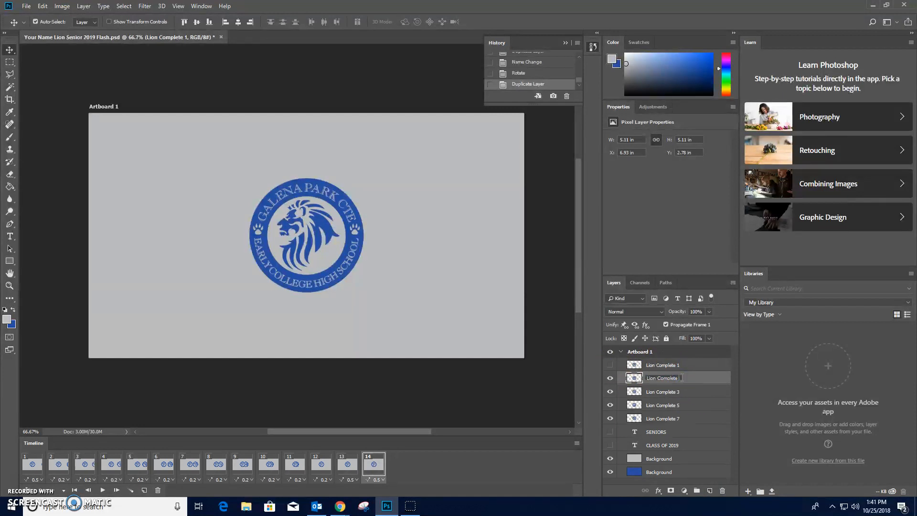
{"action": "type", "text": "2"}
{"action": "key", "text": "Return"}
Step: Rotate the Lion Complete 2 layer by -45°
{"action": "left_click", "coordinate": [43, 6]}
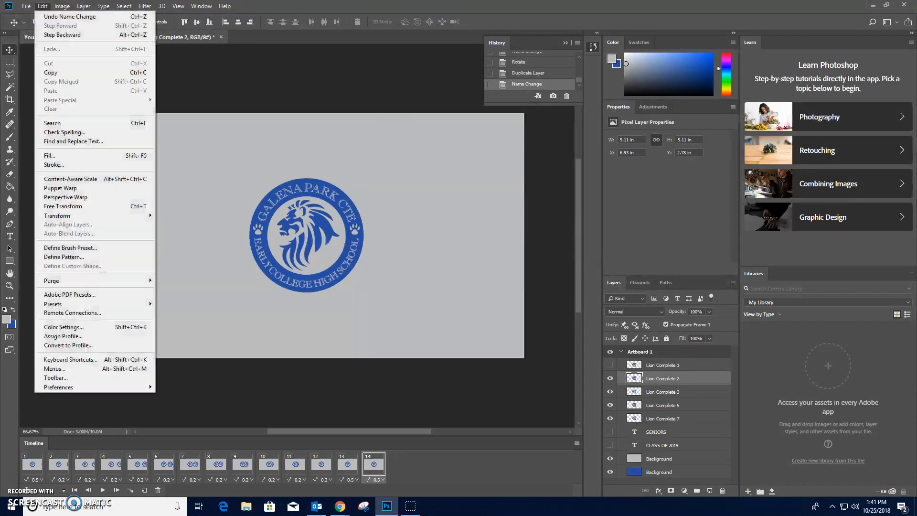
{"action": "mouse_move", "coordinate": [85, 215]}
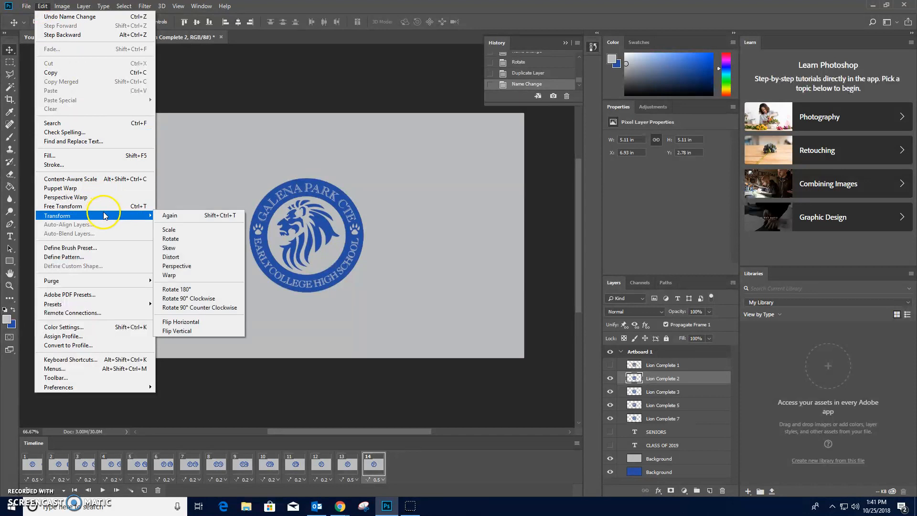
{"action": "left_click", "coordinate": [178, 239]}
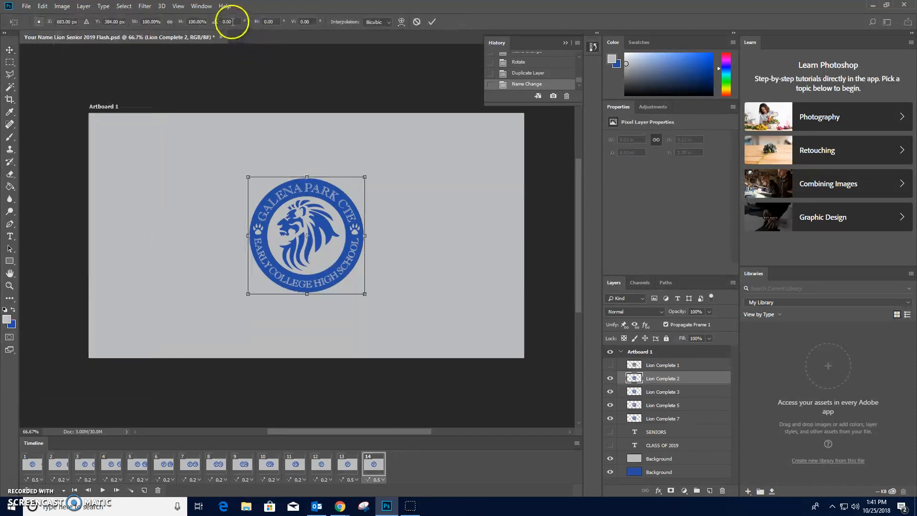
{"action": "type", "text": "-"}
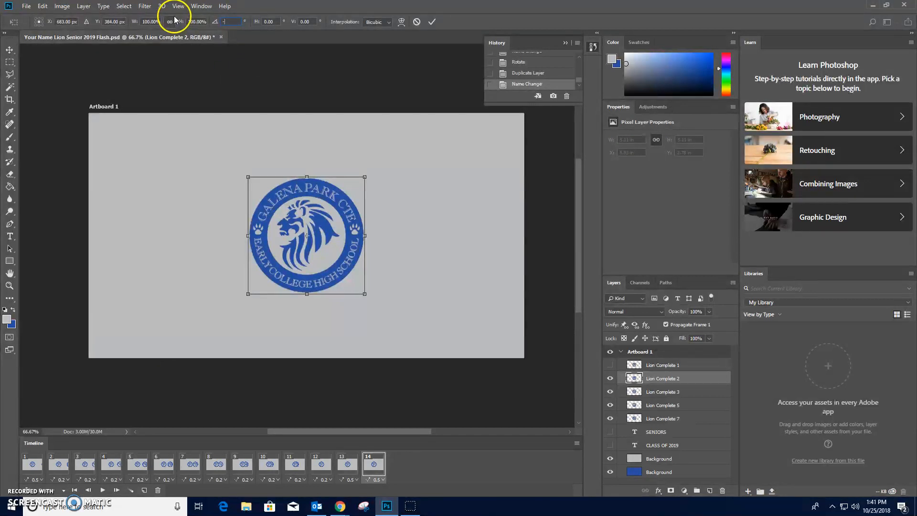
{"action": "type", "text": "45"}
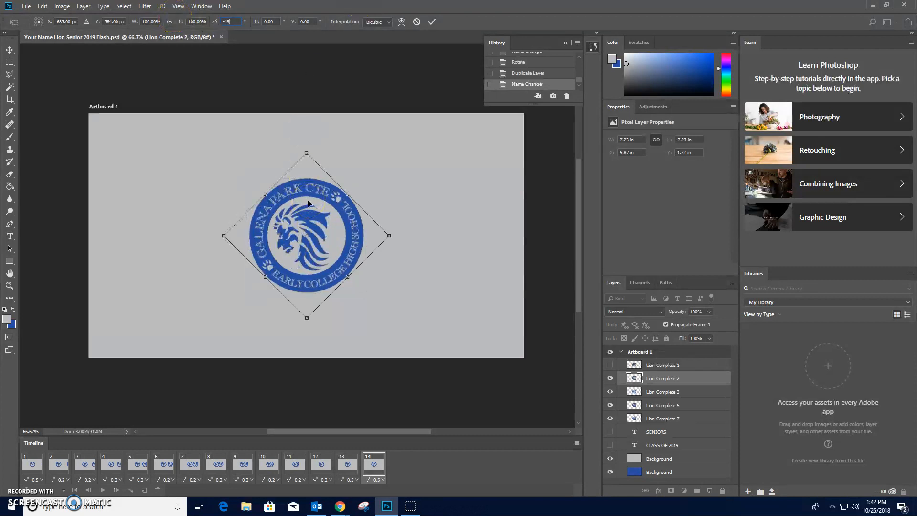
{"action": "key", "text": "Return"}
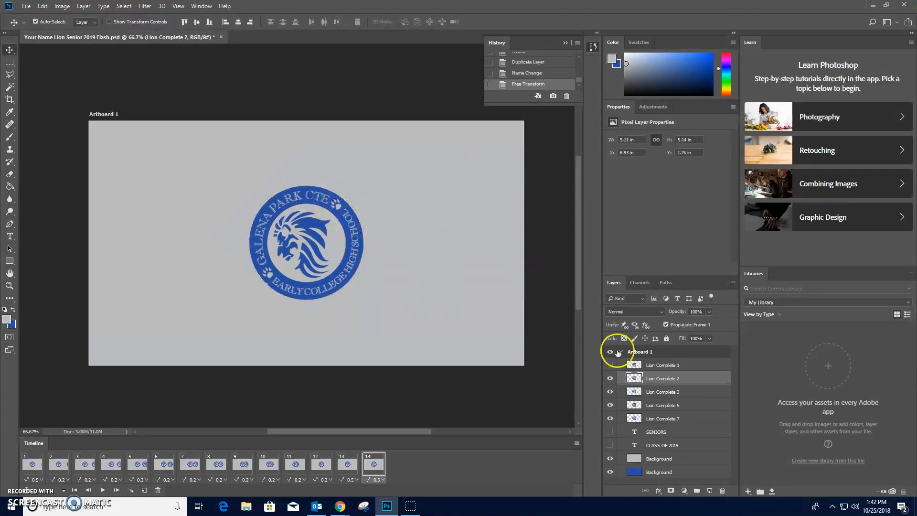
Step: Compare Lion Complete 1 and Lion Complete 2 by toggling their visibility, leaving both layers hidden
{"action": "left_click", "coordinate": [609, 365]}
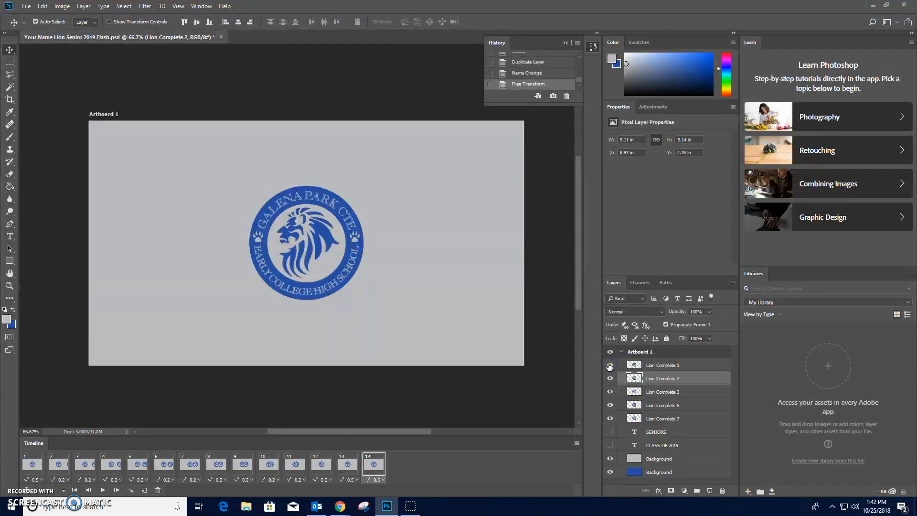
{"action": "left_click", "coordinate": [610, 365]}
{"action": "left_click", "coordinate": [610, 364]}
{"action": "left_click", "coordinate": [609, 365]}
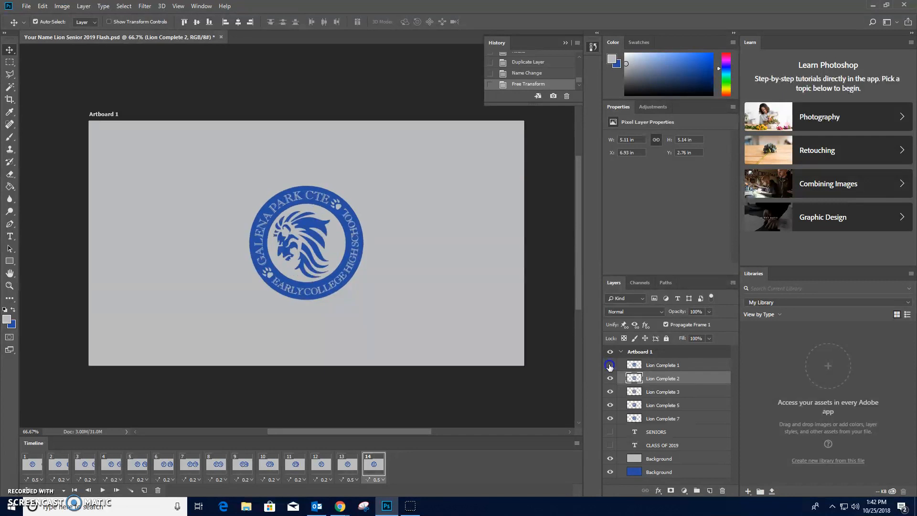
{"action": "left_click", "coordinate": [609, 378]}
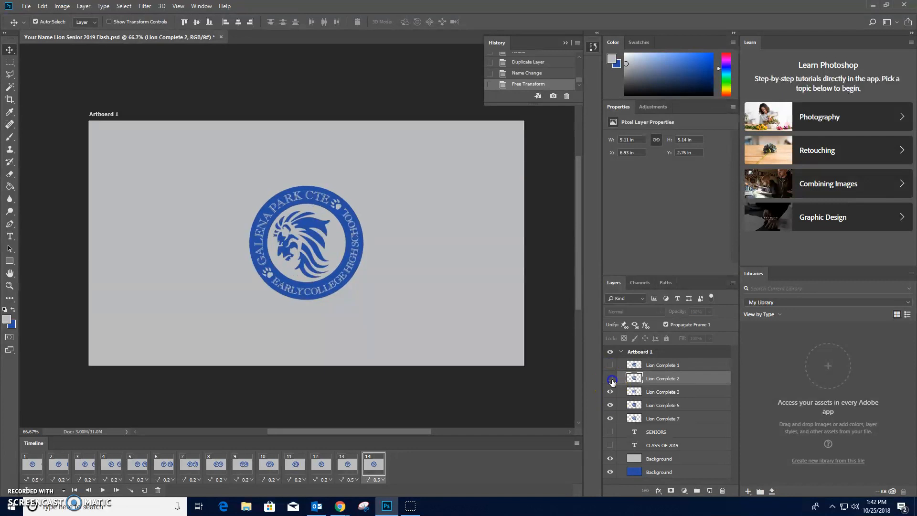
{"action": "left_click", "coordinate": [610, 364]}
{"action": "left_click", "coordinate": [609, 378]}
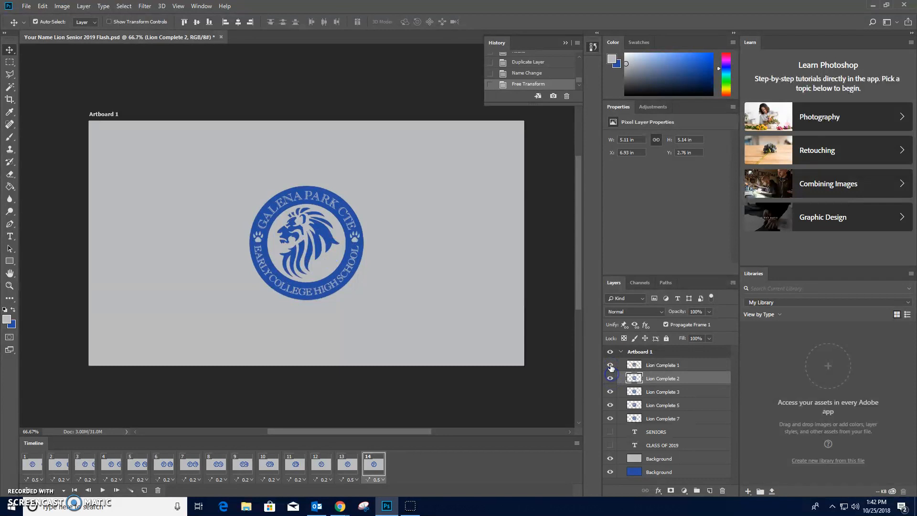
{"action": "left_click", "coordinate": [610, 365]}
{"action": "left_click", "coordinate": [610, 378]}
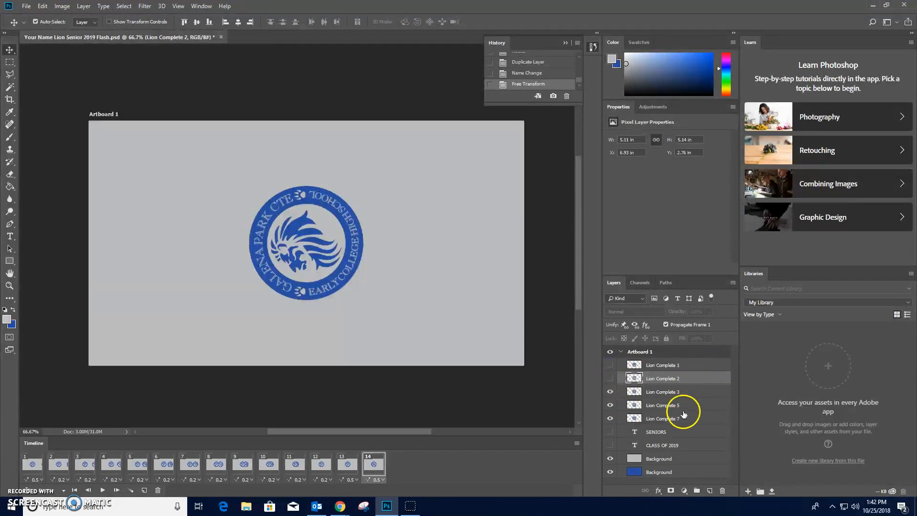
Step: Duplicate the Lion Complete 3 layer, hide the upper copy, and rename the lower one Lion Complete 4
{"action": "left_click", "coordinate": [693, 392]}
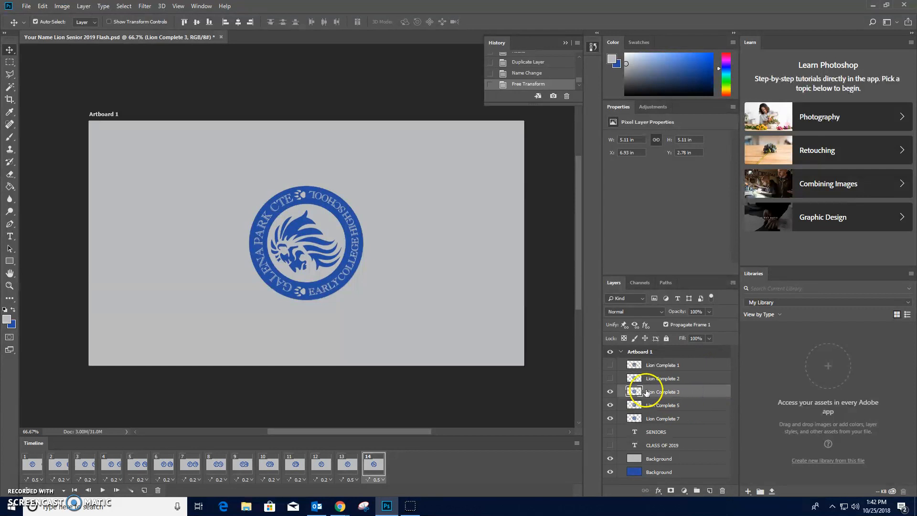
{"action": "left_click_drag", "start_coordinate": [674, 393], "coordinate": [709, 490]}
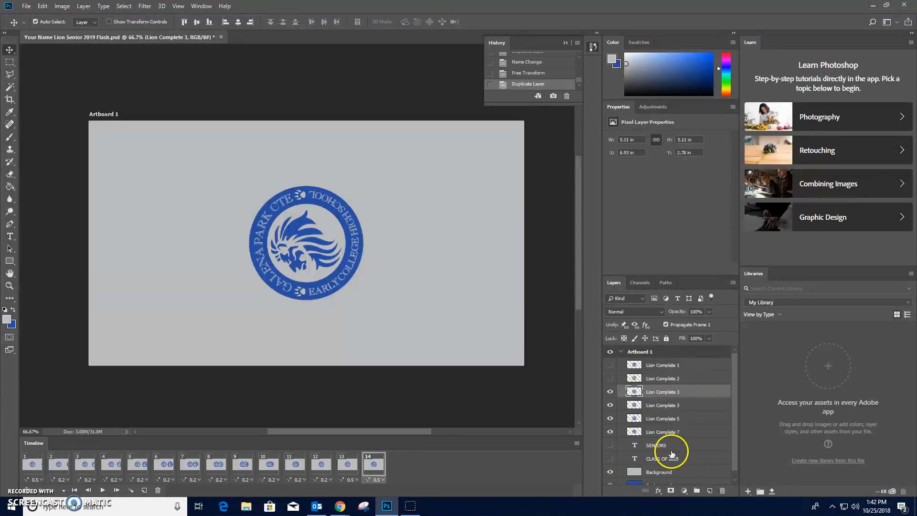
{"action": "left_click", "coordinate": [609, 392]}
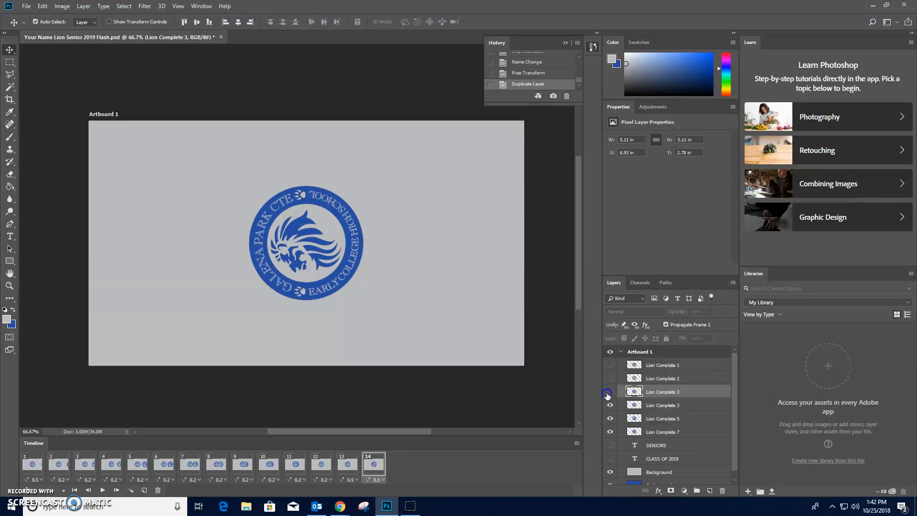
{"action": "left_click", "coordinate": [669, 406]}
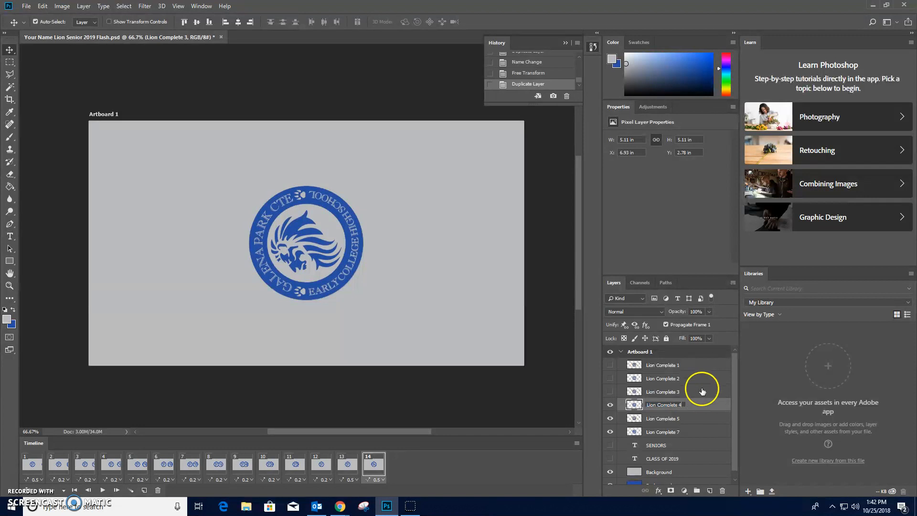
{"action": "key", "text": "Return"}
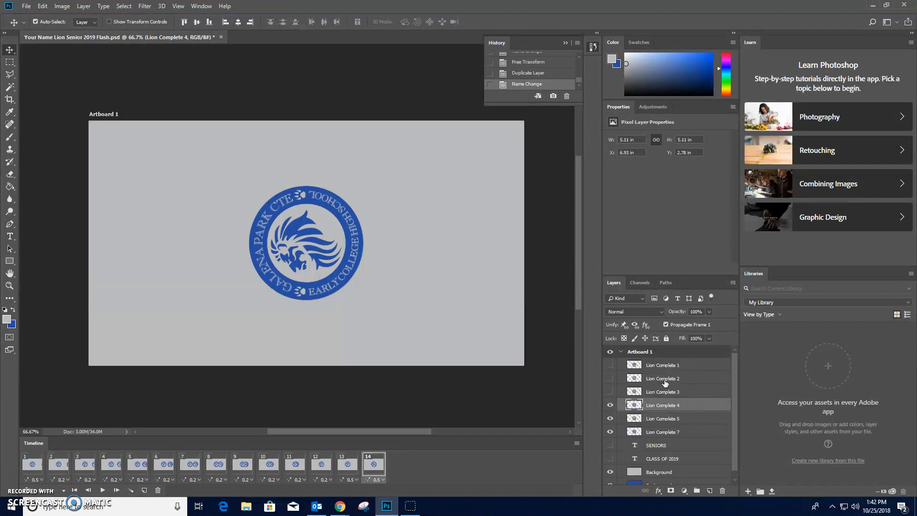
Step: Rotate the Lion Complete 4 layer by -45°
{"action": "left_click", "coordinate": [62, 6]}
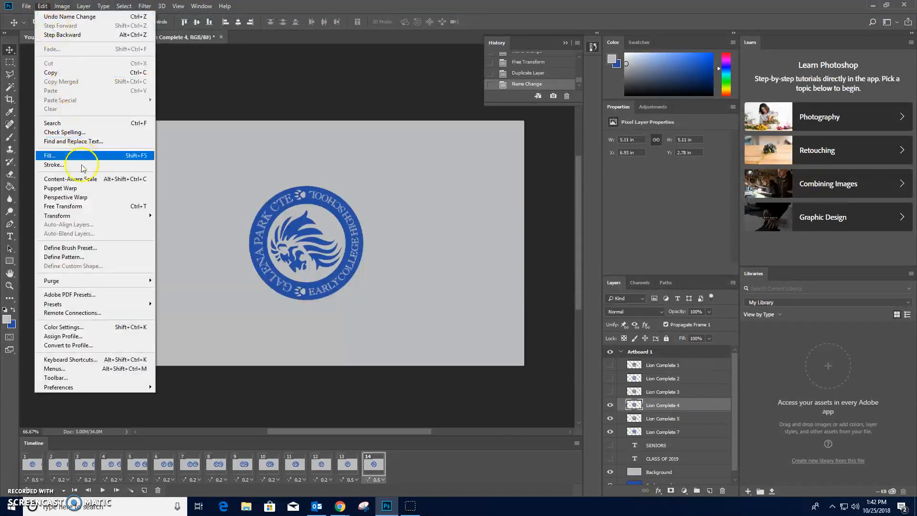
{"action": "mouse_move", "coordinate": [93, 217]}
{"action": "left_click", "coordinate": [174, 225]}
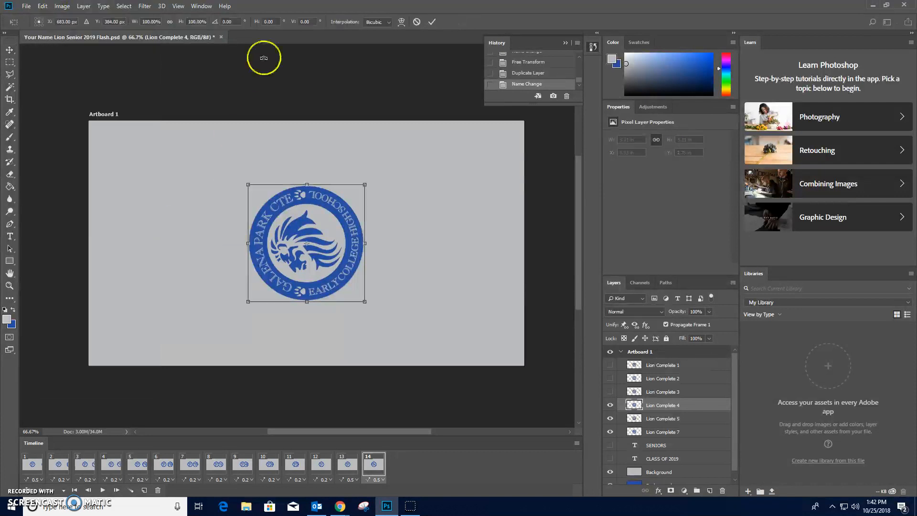
{"action": "left_click", "coordinate": [231, 21]}
{"action": "type", "text": "-45"}
{"action": "key", "text": "Return"}
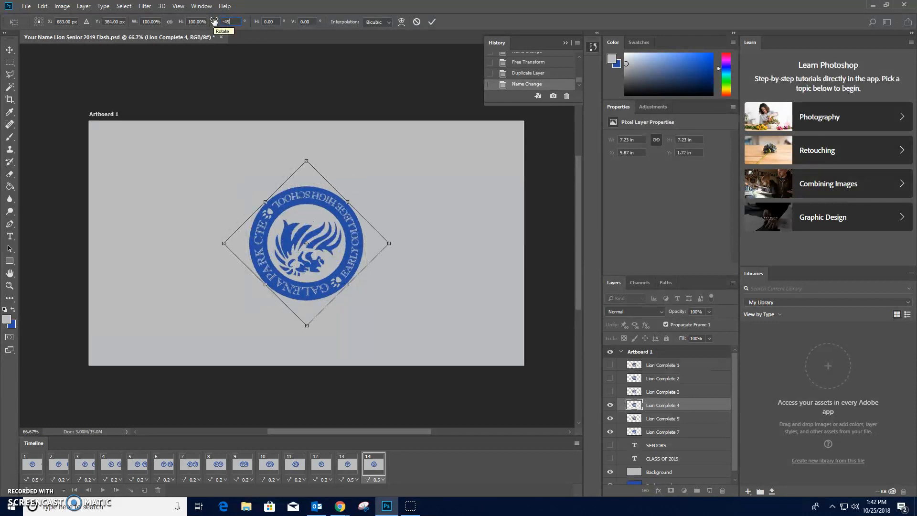
{"action": "key", "text": "Return"}
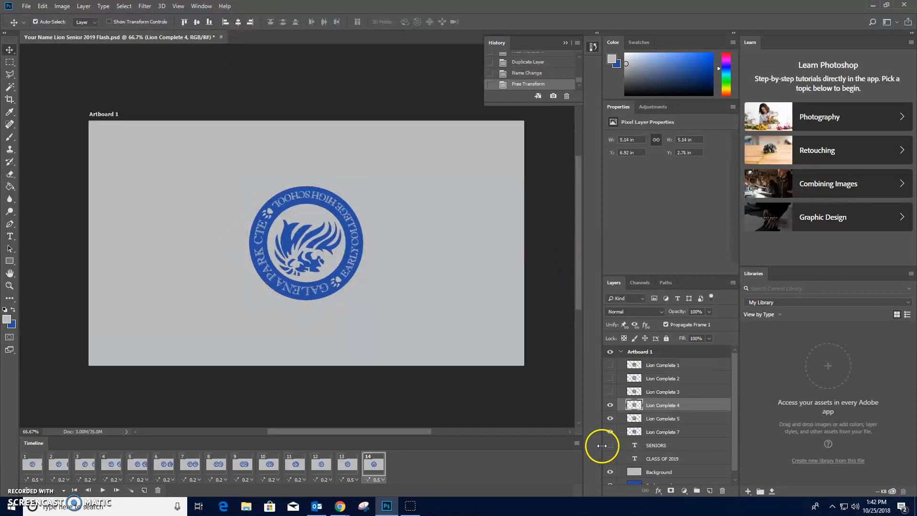
Step: Hide Lion Complete 4, duplicate the Lion Complete 5 layer, hide the upper copy, and rename the lower one Lion Complete 6
{"action": "left_click", "coordinate": [610, 406]}
{"action": "left_click", "coordinate": [661, 418]}
{"action": "left_click_drag", "start_coordinate": [689, 419], "coordinate": [709, 489]}
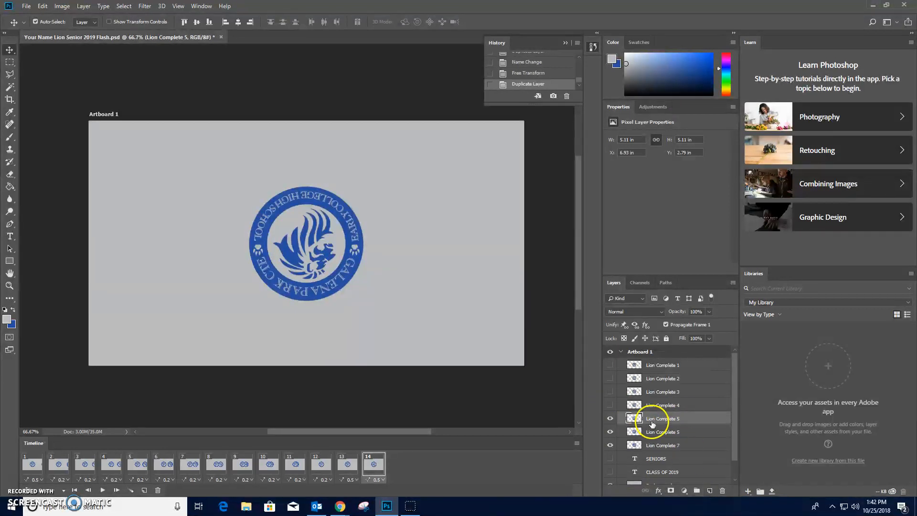
{"action": "left_click", "coordinate": [610, 418]}
{"action": "double_click", "coordinate": [677, 432]}
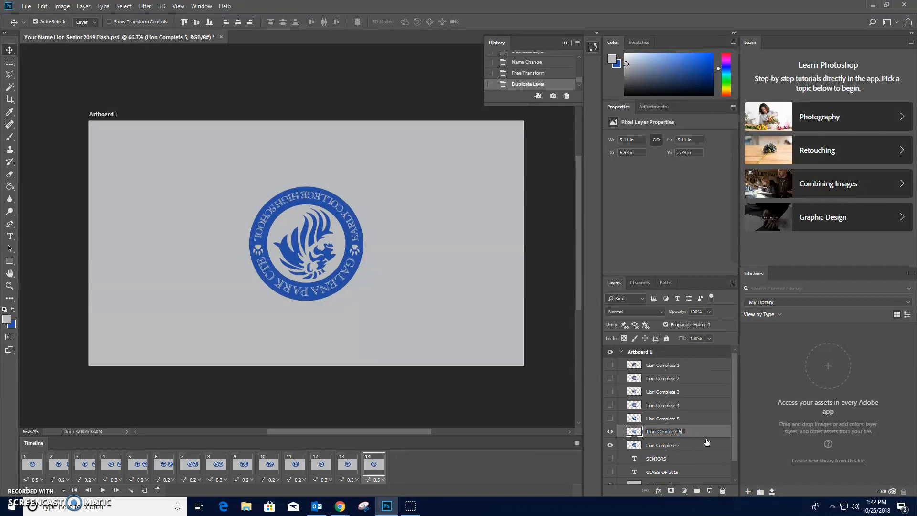
Step: Rotate the Lion Complete 6 layer by -45°
{"action": "left_click", "coordinate": [47, 7]}
{"action": "left_click", "coordinate": [44, 6]}
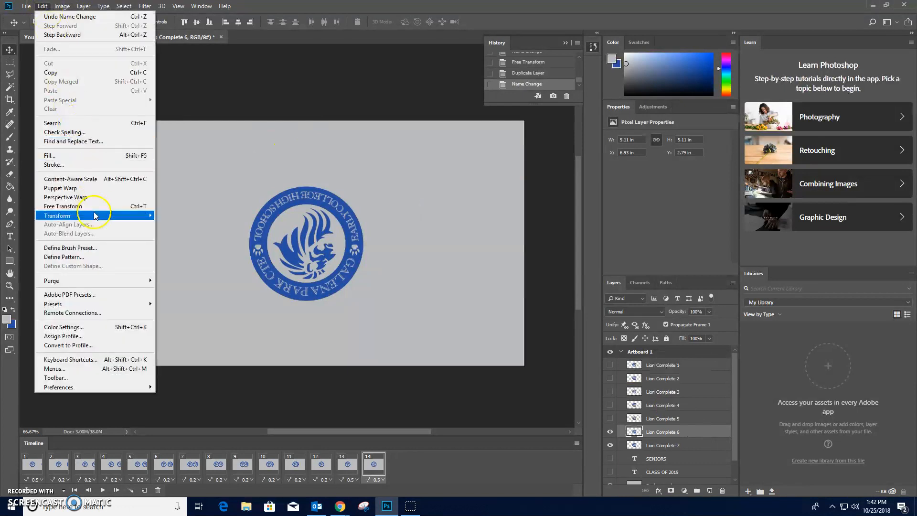
{"action": "mouse_move", "coordinate": [95, 216]}
{"action": "left_click", "coordinate": [186, 237]}
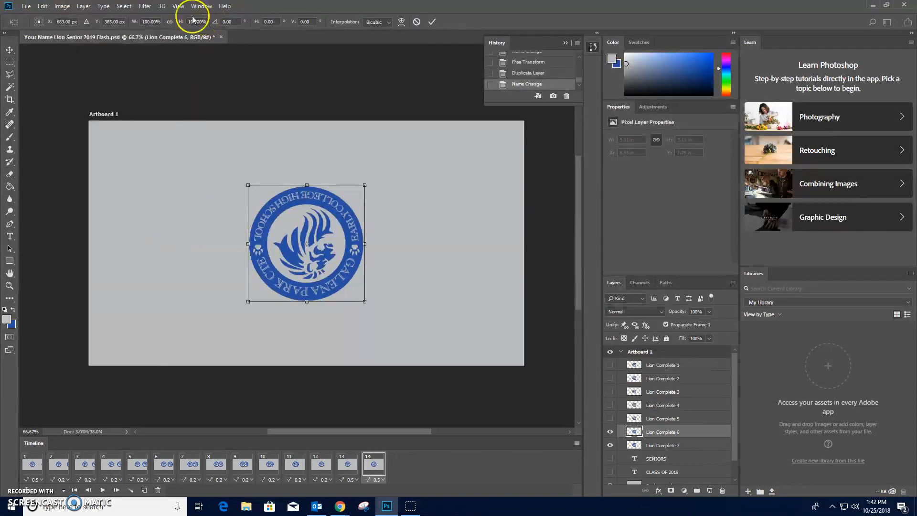
{"action": "left_click", "coordinate": [222, 22]}
{"action": "type", "text": "-45"}
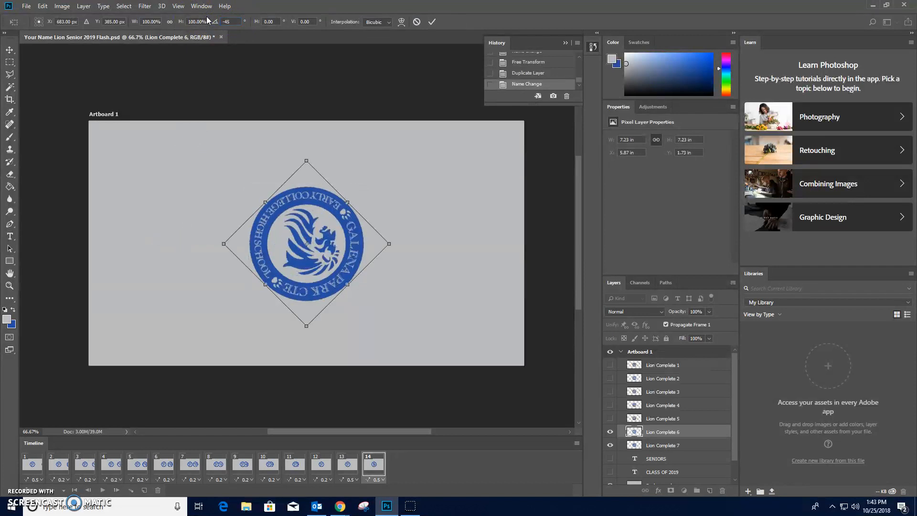
{"action": "key", "text": "Return"}
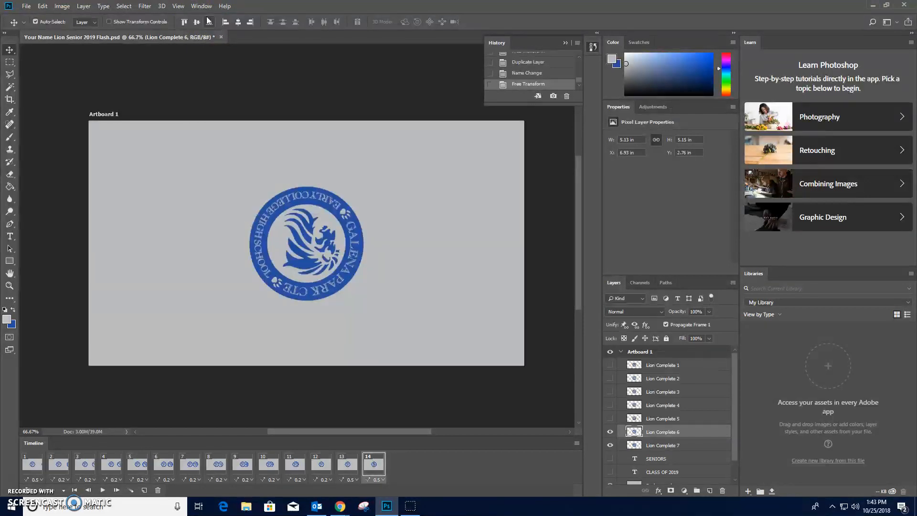
Step: Hide Lion Complete 6, duplicate the Lion Complete 7 layer, hide the upper copy, and rename the lower one Lion Complete 8
{"action": "left_click", "coordinate": [610, 433]}
{"action": "left_click", "coordinate": [680, 447]}
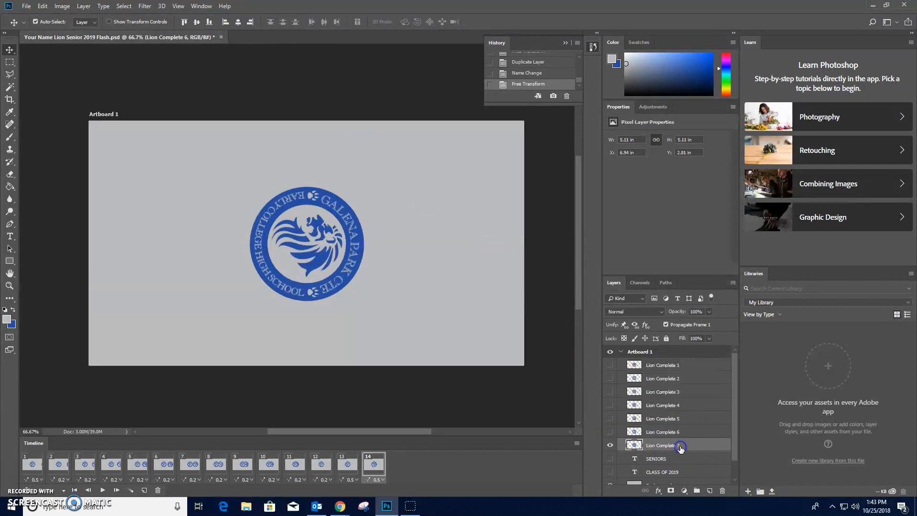
{"action": "left_click_drag", "start_coordinate": [677, 448], "coordinate": [710, 491]}
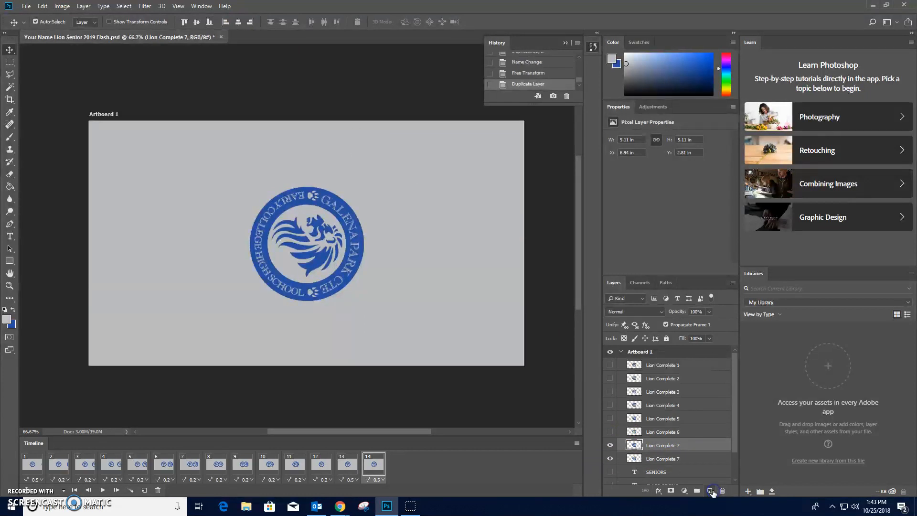
{"action": "left_click", "coordinate": [610, 445]}
{"action": "double_click", "coordinate": [679, 458]}
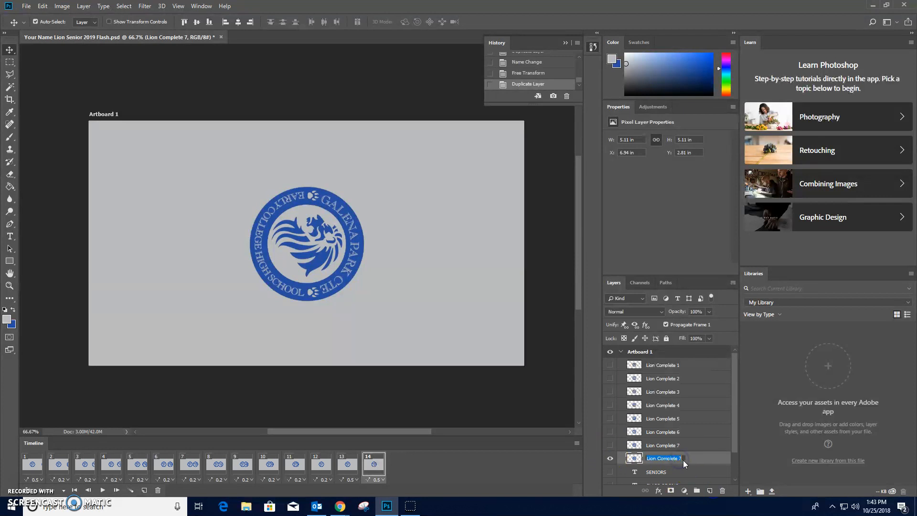
{"action": "key", "text": "Return"}
Step: Rotate the Lion Complete 8 layer by -45°
{"action": "left_click", "coordinate": [44, 7]}
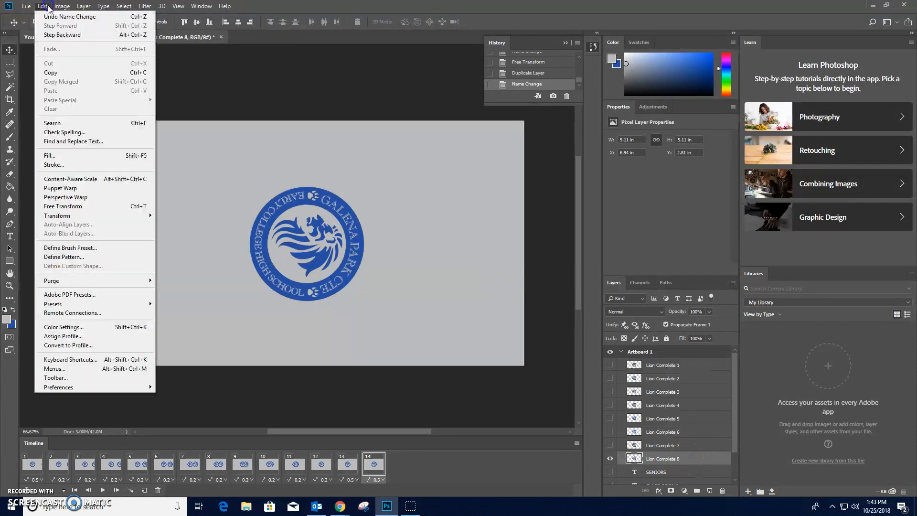
{"action": "mouse_move", "coordinate": [101, 218]}
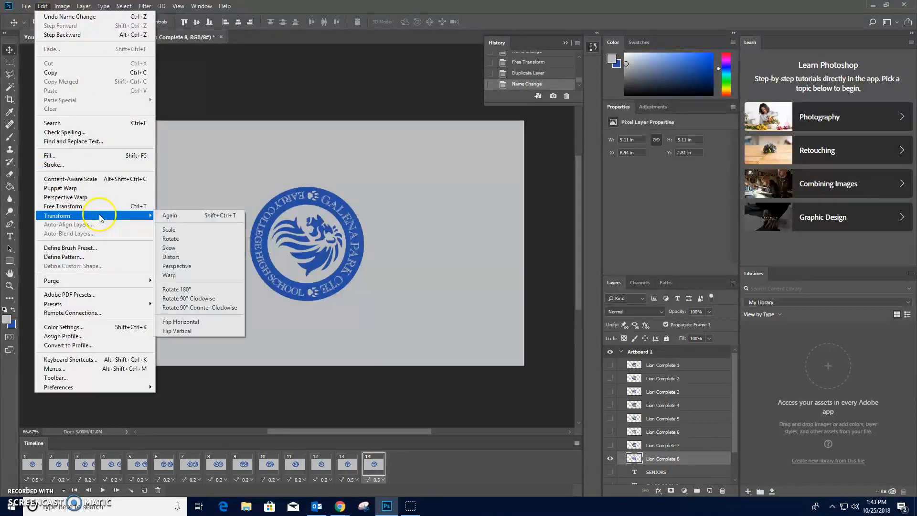
{"action": "left_click", "coordinate": [178, 239]}
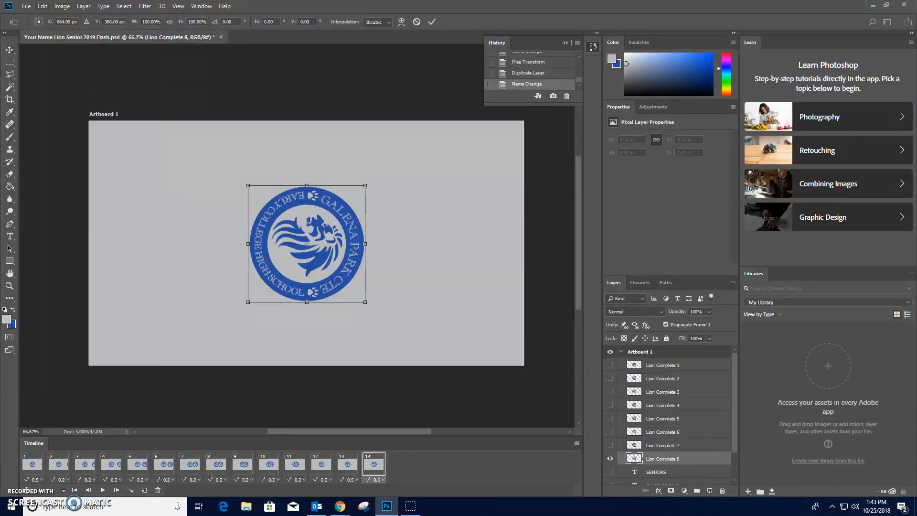
{"action": "left_click", "coordinate": [216, 20]}
{"action": "type", "text": "-45"}
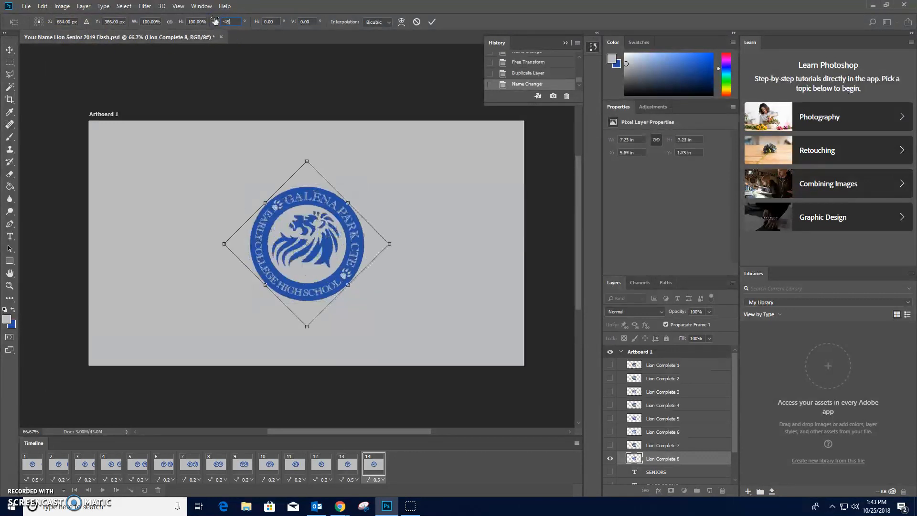
{"action": "key", "text": "Return"}
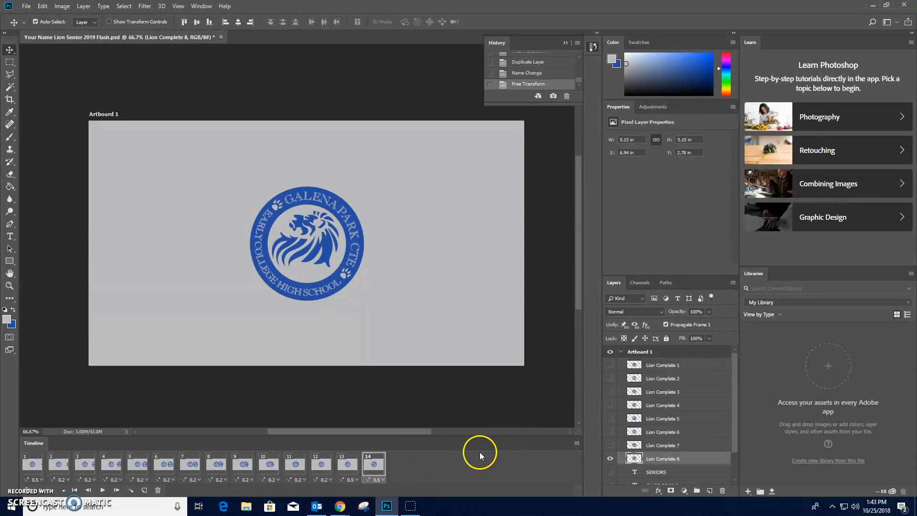
Step: Show Lion Complete 1 instead of Lion Complete 8 in frame 14 and duplicate the frame
{"action": "left_click", "coordinate": [609, 458]}
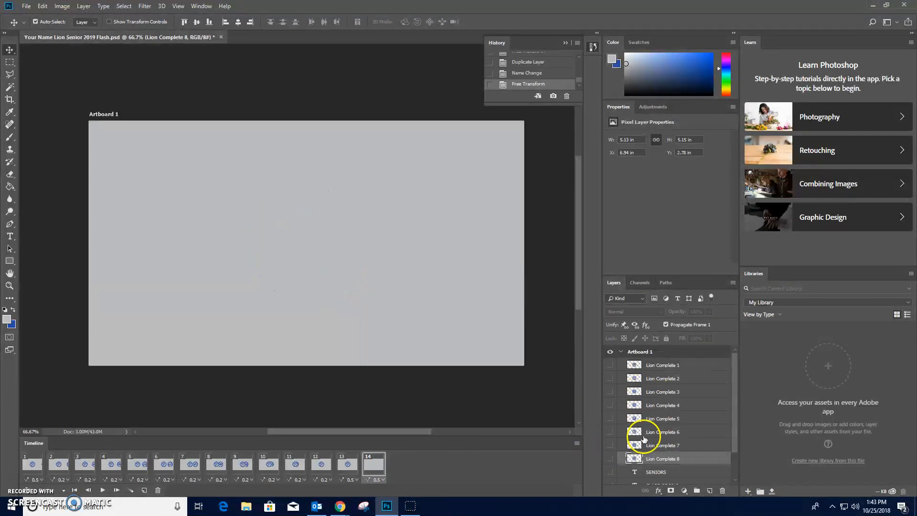
{"action": "left_click", "coordinate": [610, 364]}
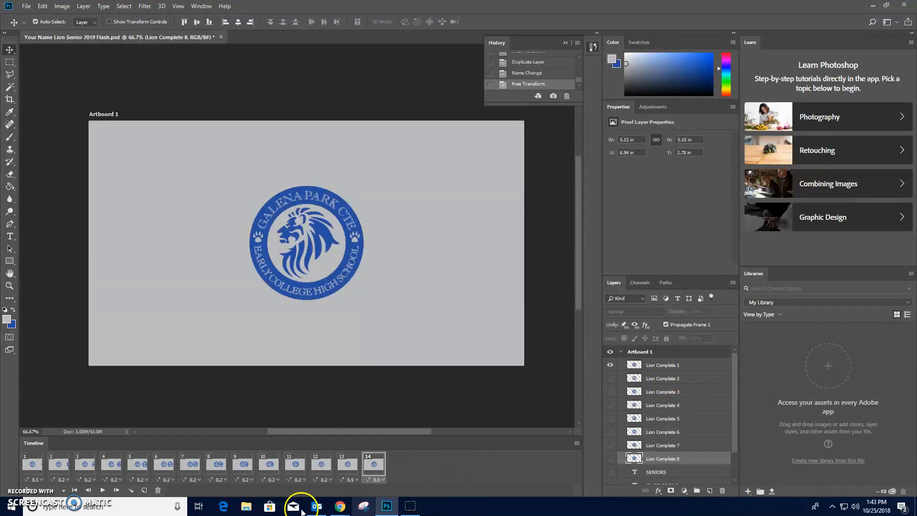
{"action": "left_click", "coordinate": [145, 490]}
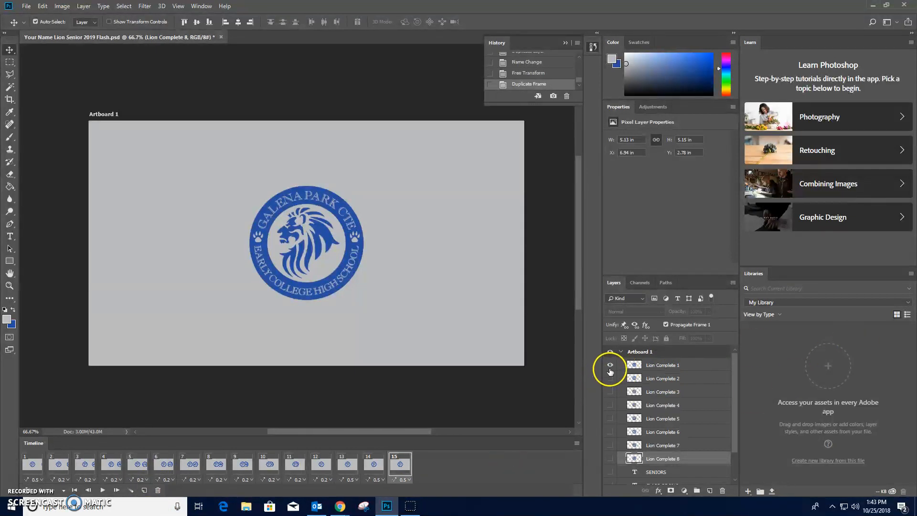
Step: Set the delay of frames 14 and 15 to 0.2 seconds
{"action": "left_click", "coordinate": [384, 480]}
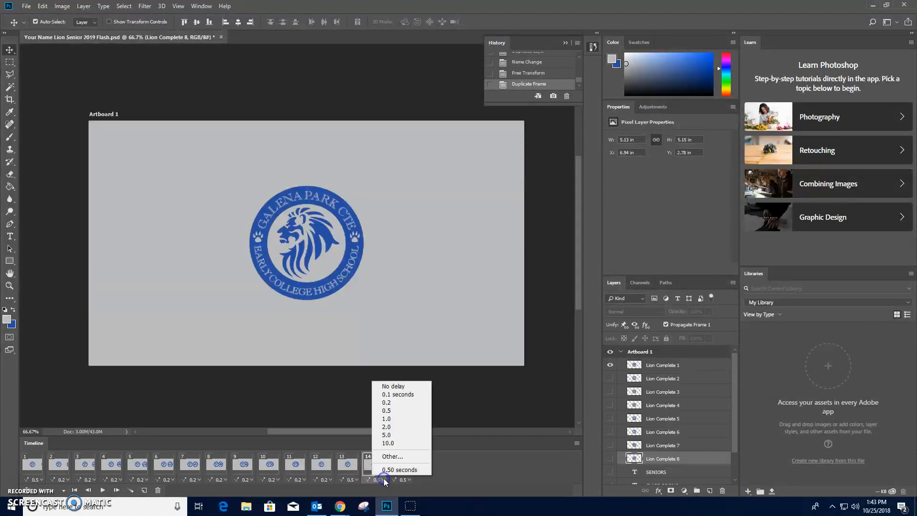
{"action": "left_click", "coordinate": [388, 402]}
{"action": "left_click", "coordinate": [410, 480]}
{"action": "left_click", "coordinate": [420, 403]}
Step: Show only the Lion Complete 2 logo in frame 15, and duplicate it as frame 16 showing only the Lion Complete 3 logo
{"action": "left_click", "coordinate": [610, 365]}
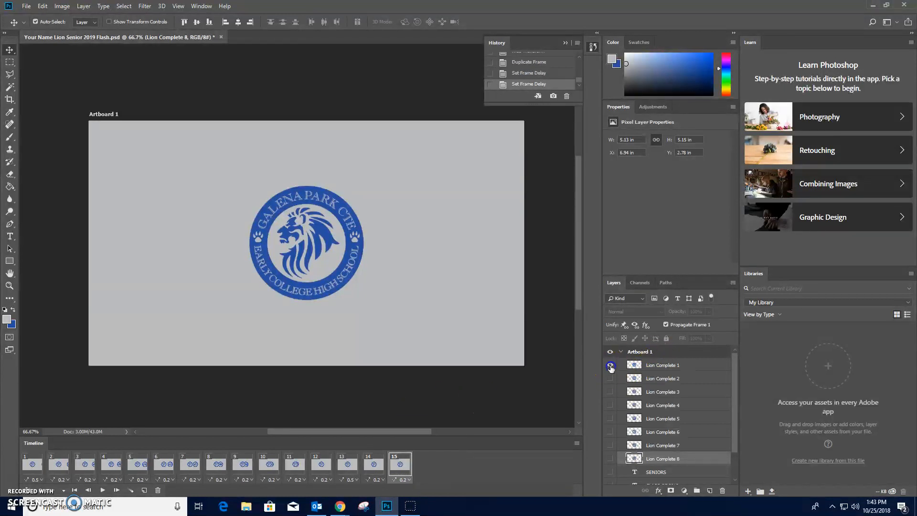
{"action": "left_click", "coordinate": [610, 378]}
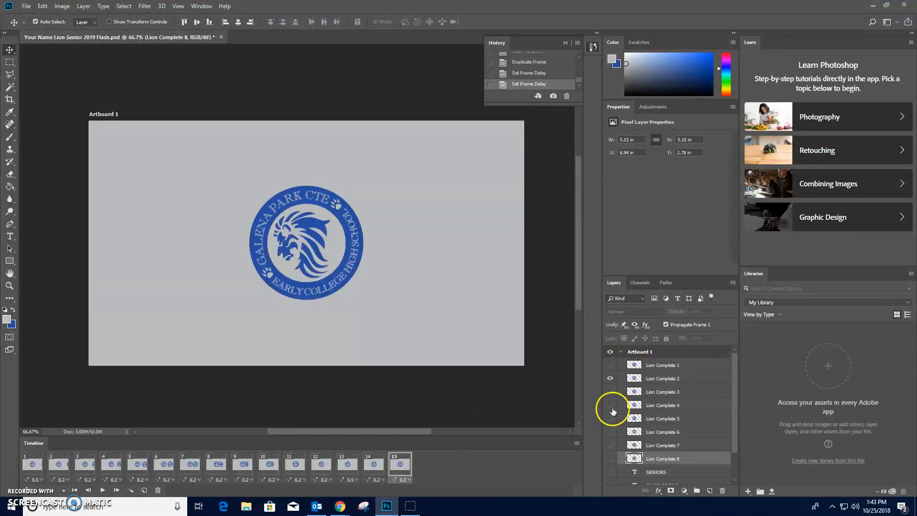
{"action": "left_click", "coordinate": [144, 491]}
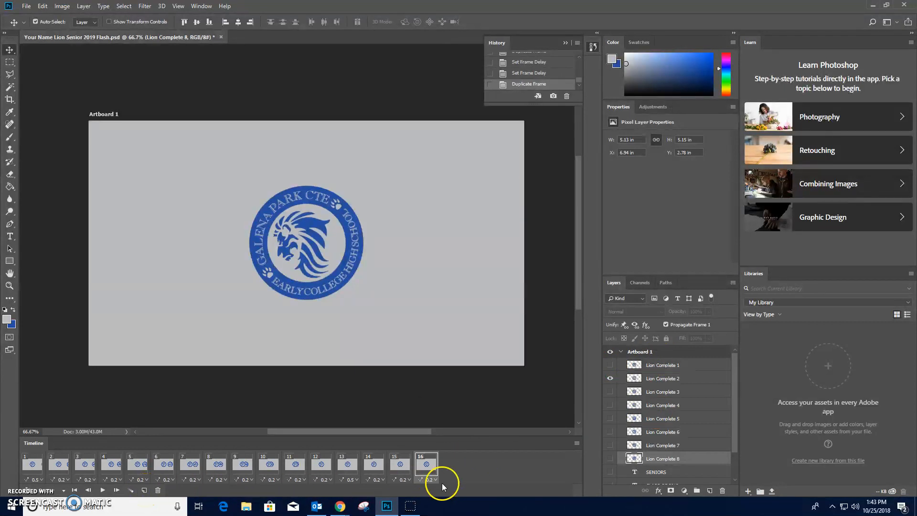
{"action": "left_click", "coordinate": [609, 378]}
{"action": "left_click", "coordinate": [610, 392]}
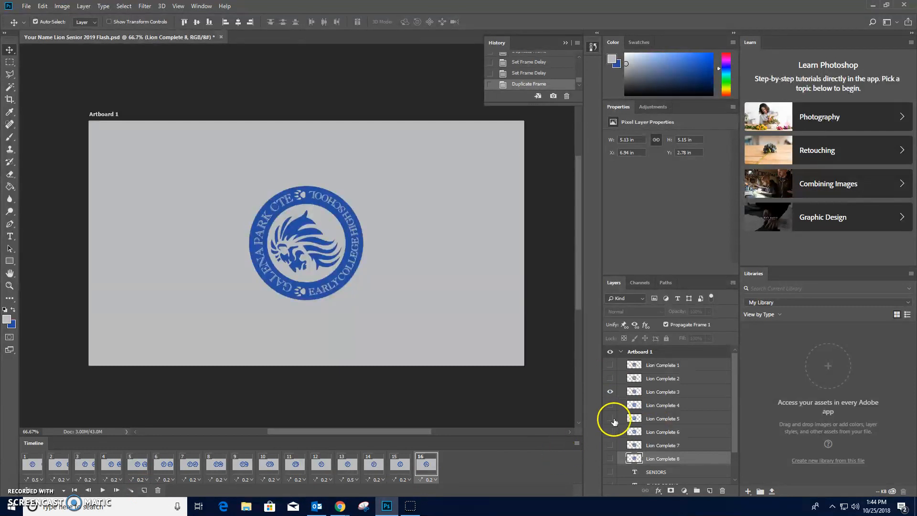
Step: Add duplicate frames 17 and 18, showing only the Lion Complete 4 logo in frame 17 and Lion Complete 5 in frame 18
{"action": "left_click", "coordinate": [144, 490]}
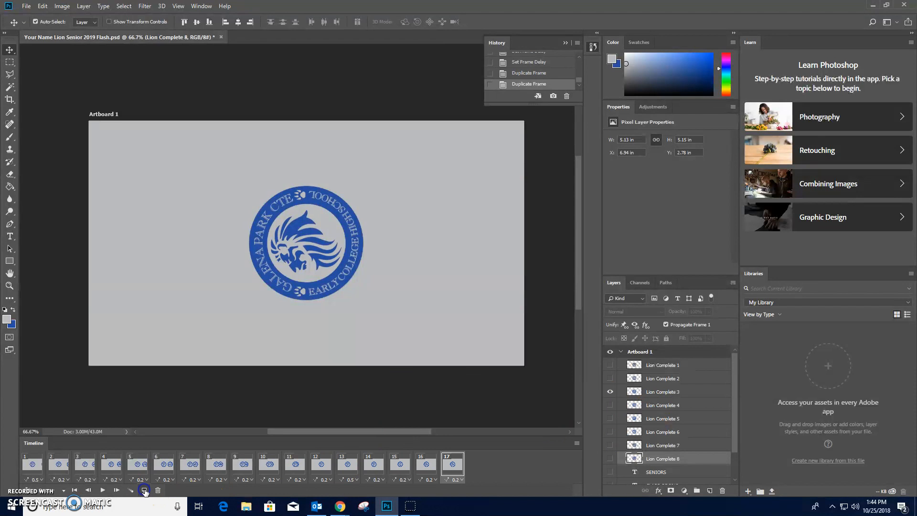
{"action": "left_click", "coordinate": [610, 391]}
{"action": "left_click", "coordinate": [610, 404]}
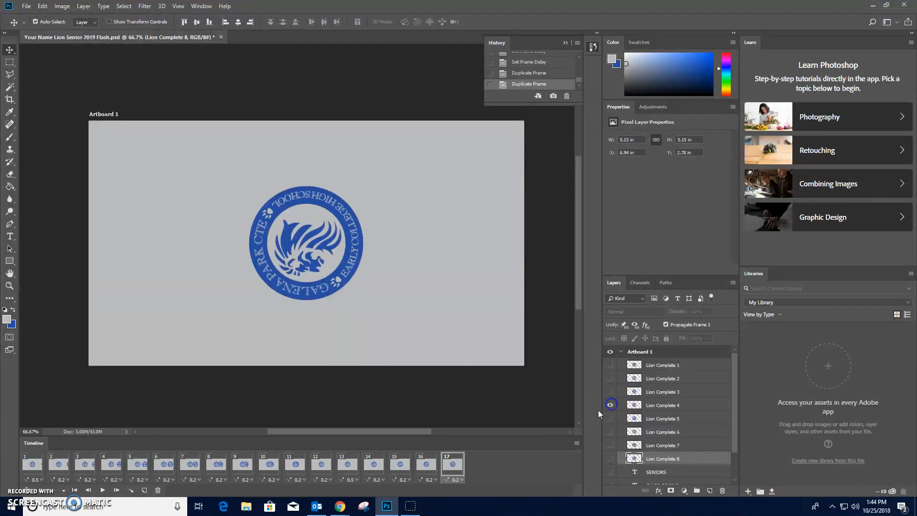
{"action": "left_click", "coordinate": [144, 491]}
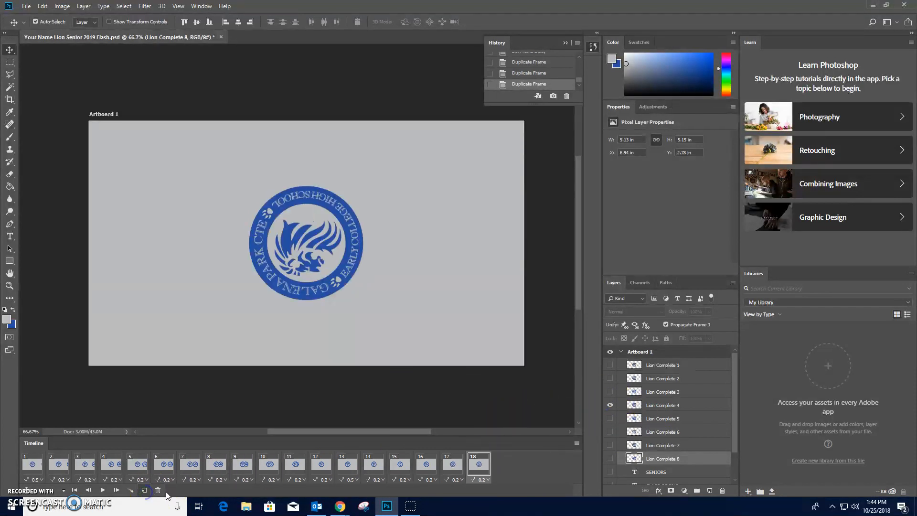
{"action": "left_click", "coordinate": [609, 404]}
{"action": "left_click", "coordinate": [610, 419]}
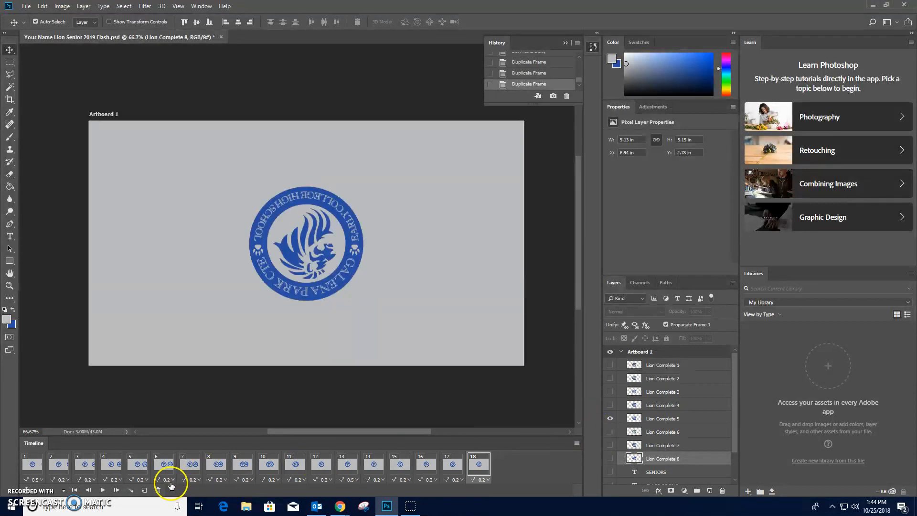
Step: Add duplicate frames 19 and 20, showing only the Lion Complete 6 logo in frame 19 and Lion Complete 7 in frame 20
{"action": "left_click", "coordinate": [144, 491]}
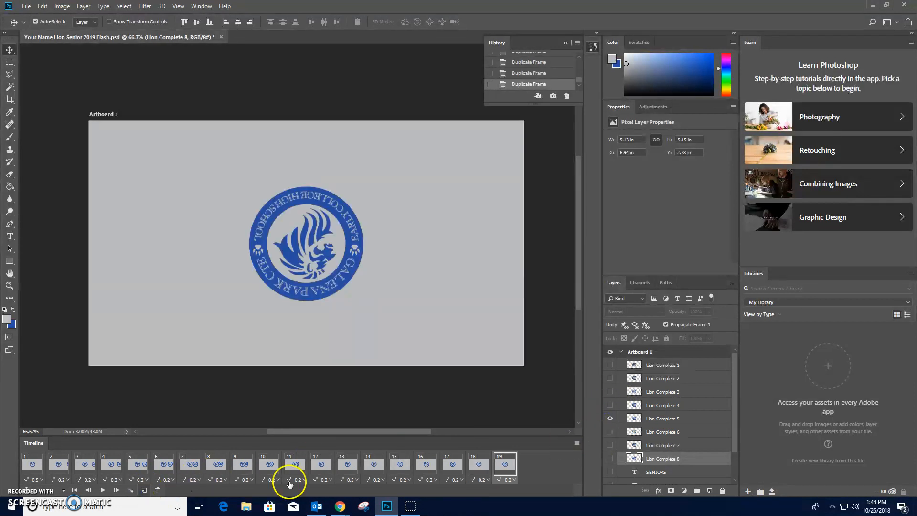
{"action": "left_click", "coordinate": [609, 419]}
{"action": "left_click", "coordinate": [613, 432]}
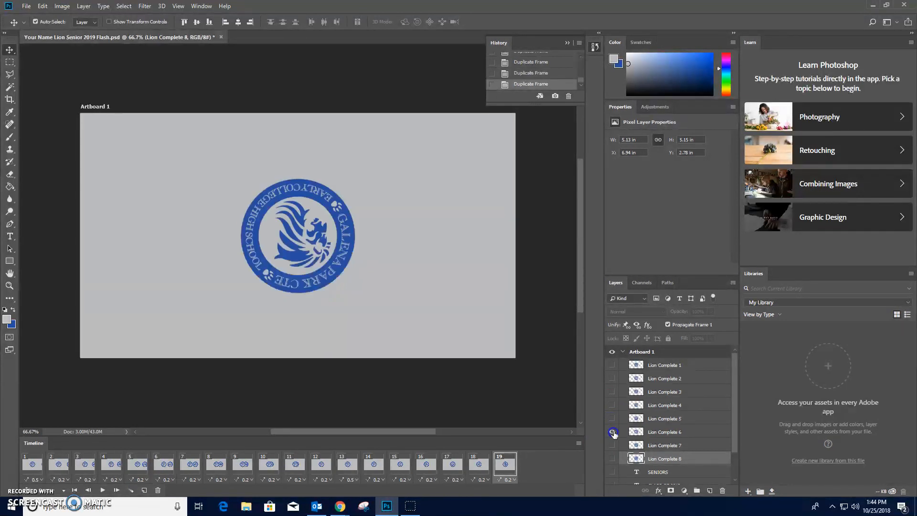
{"action": "left_click", "coordinate": [144, 490]}
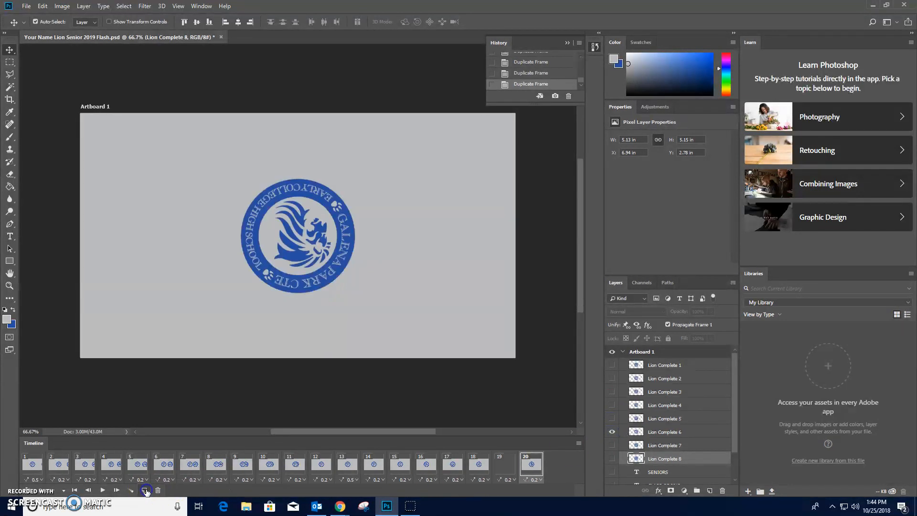
{"action": "left_click", "coordinate": [611, 432]}
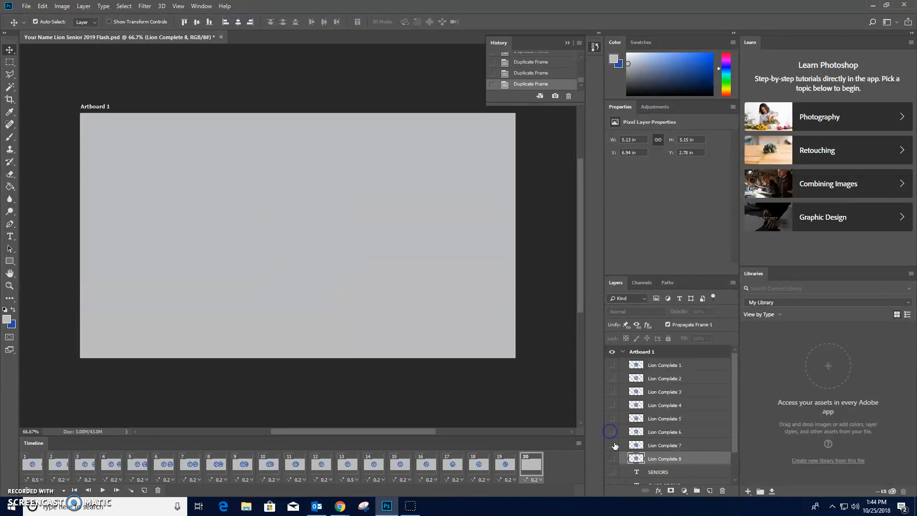
{"action": "left_click", "coordinate": [612, 445]}
Step: Duplicate frame 20 and show Lion Complete 8 instead of Lion Complete 7 in the new frame 21
{"action": "left_click", "coordinate": [142, 490]}
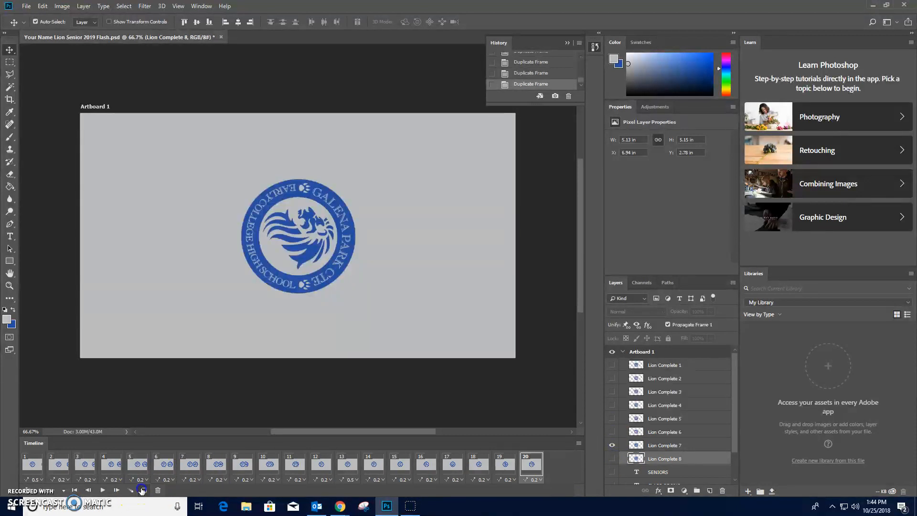
{"action": "left_click", "coordinate": [613, 446]}
{"action": "left_click", "coordinate": [611, 459]}
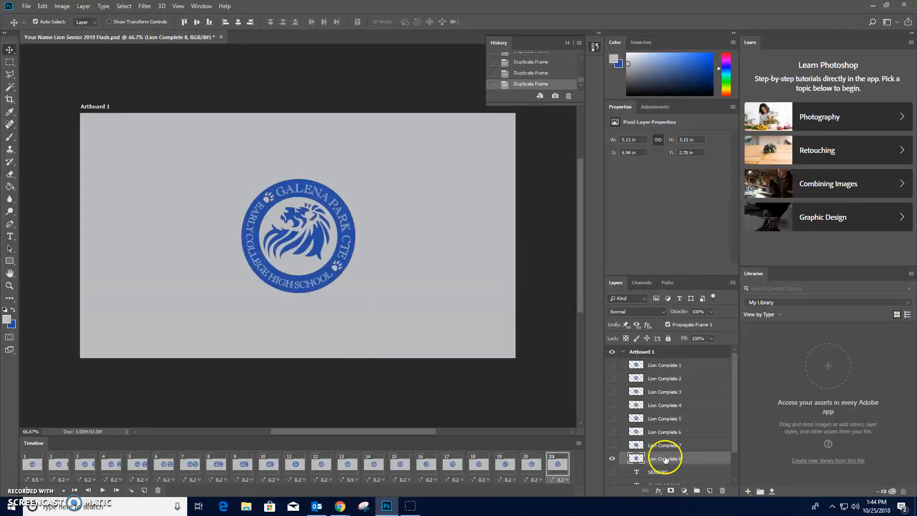
Step: Duplicate frame 21 and set the new frame 22's delay to 1.0 second
{"action": "left_click", "coordinate": [143, 490]}
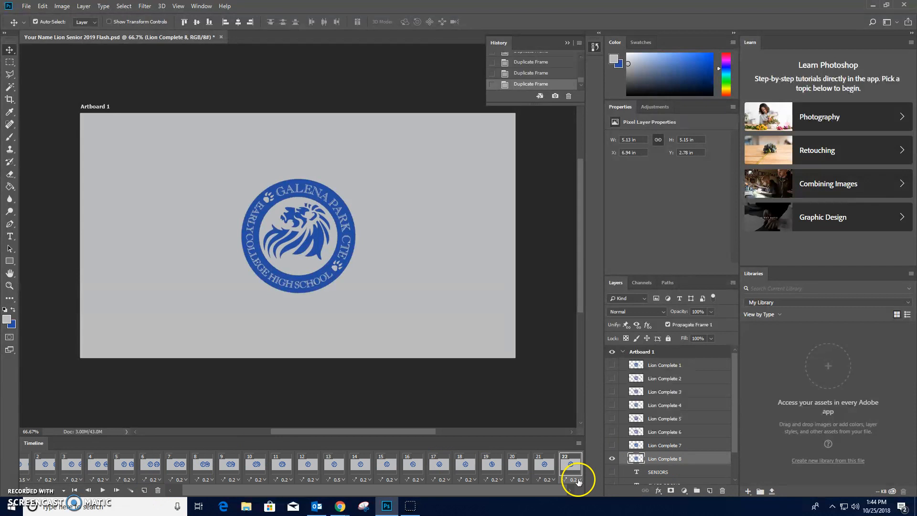
{"action": "left_click", "coordinate": [576, 480]}
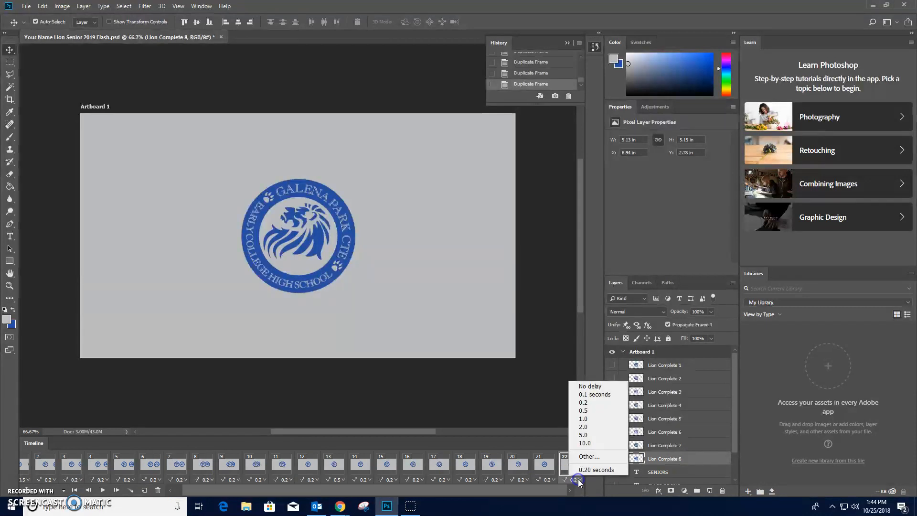
{"action": "left_click", "coordinate": [593, 418]}
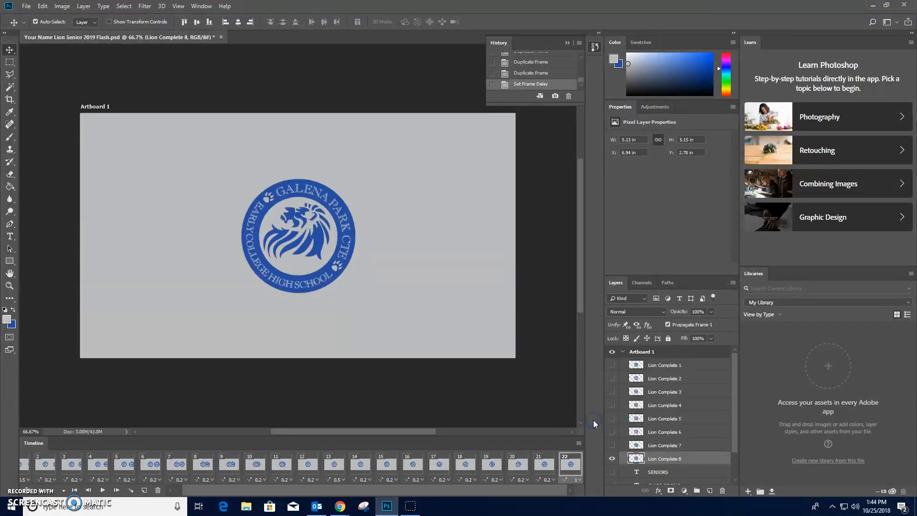
Step: Set frame 22's delay to 2.0 seconds
{"action": "left_click", "coordinate": [579, 479]}
{"action": "left_click", "coordinate": [591, 433]}
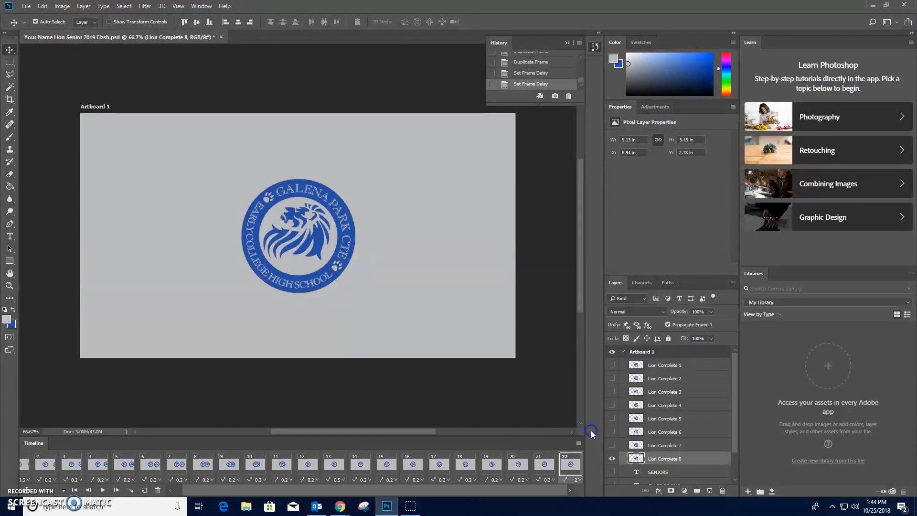
Step: Change frame 22's delay to 0.5 seconds
{"action": "left_click", "coordinate": [579, 480]}
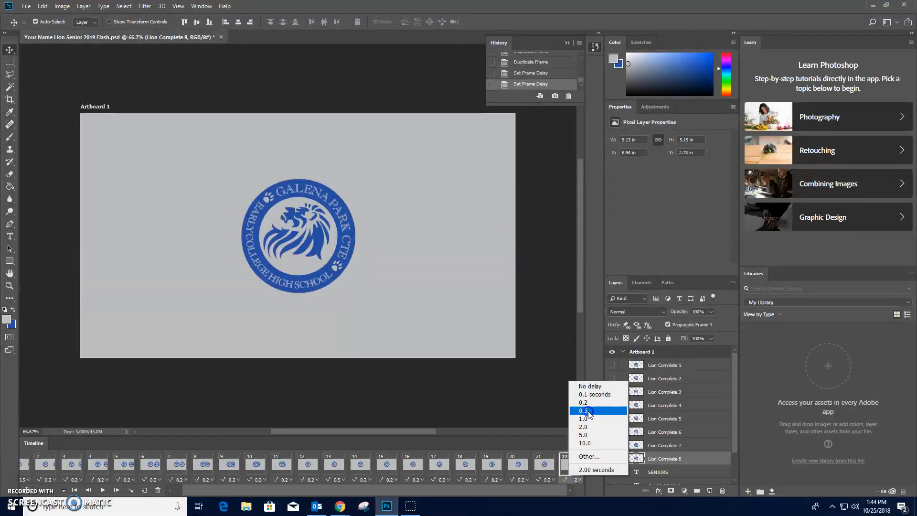
{"action": "left_click", "coordinate": [587, 411]}
{"action": "left_click", "coordinate": [557, 400]}
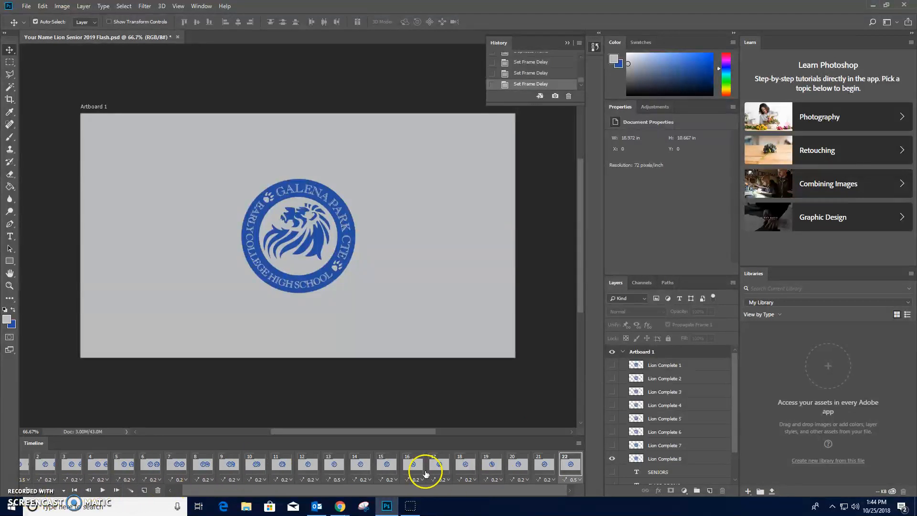
Step: Preview the animation from frame 1, stop playback, and look through the layer list
{"action": "left_click", "coordinate": [25, 464]}
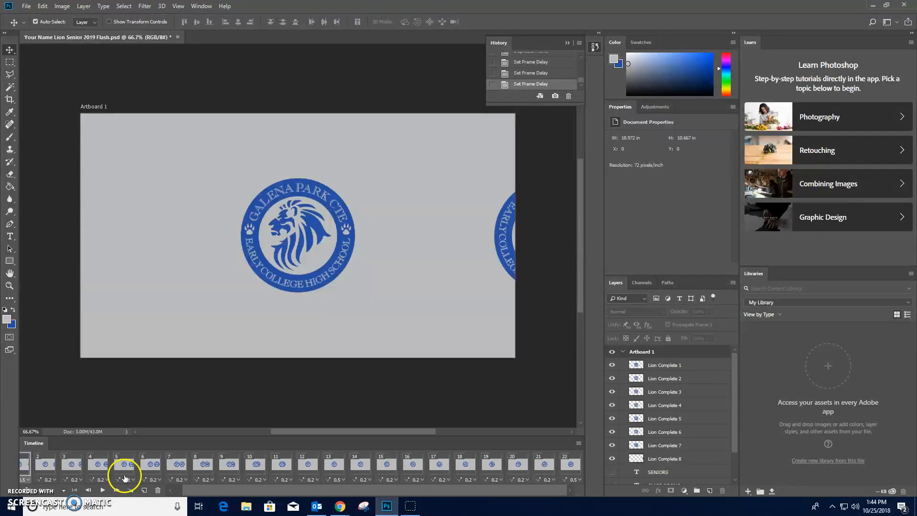
{"action": "left_click_drag", "start_coordinate": [212, 491], "coordinate": [202, 492]}
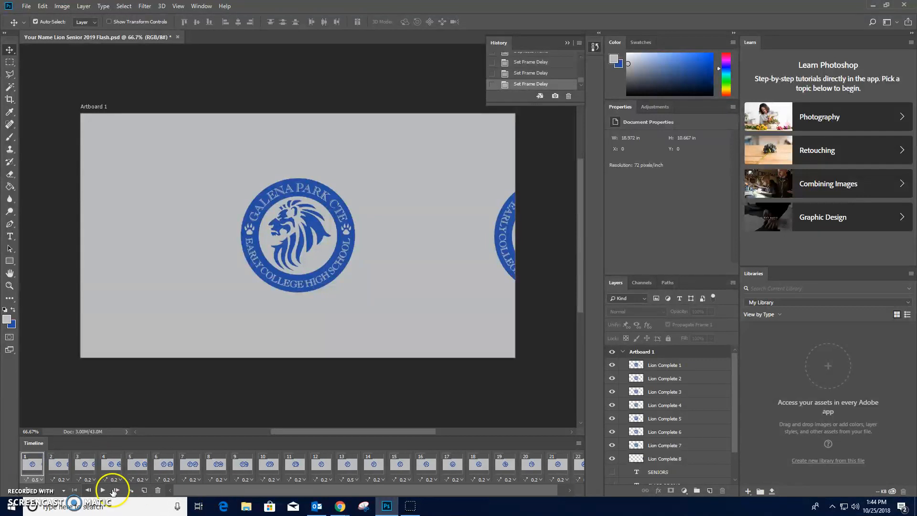
{"action": "left_click", "coordinate": [102, 491]}
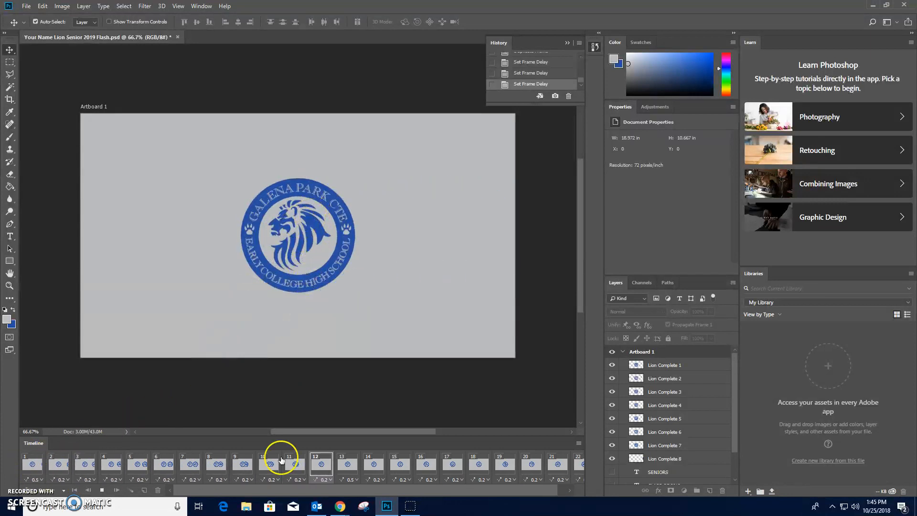
{"action": "left_click", "coordinate": [102, 491]}
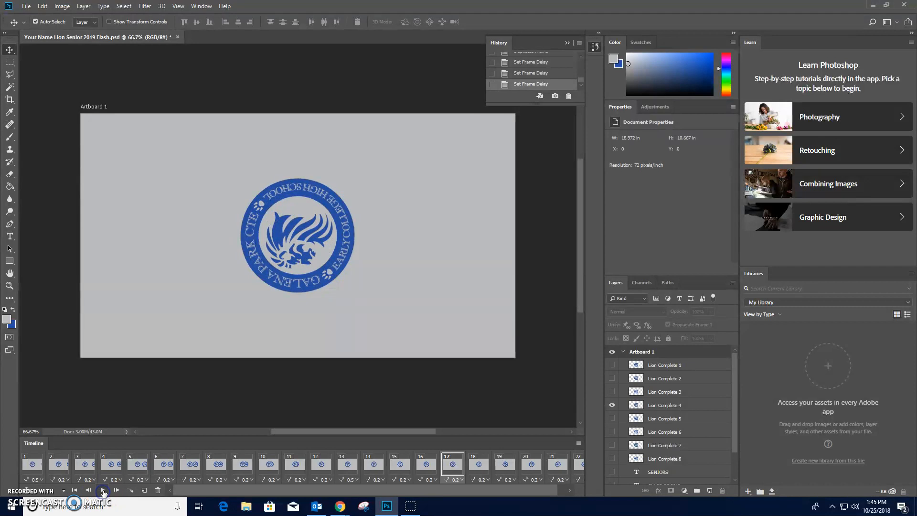
{"action": "scroll", "coordinate": [685, 422], "scroll_direction": "down", "scroll_amount": 3}
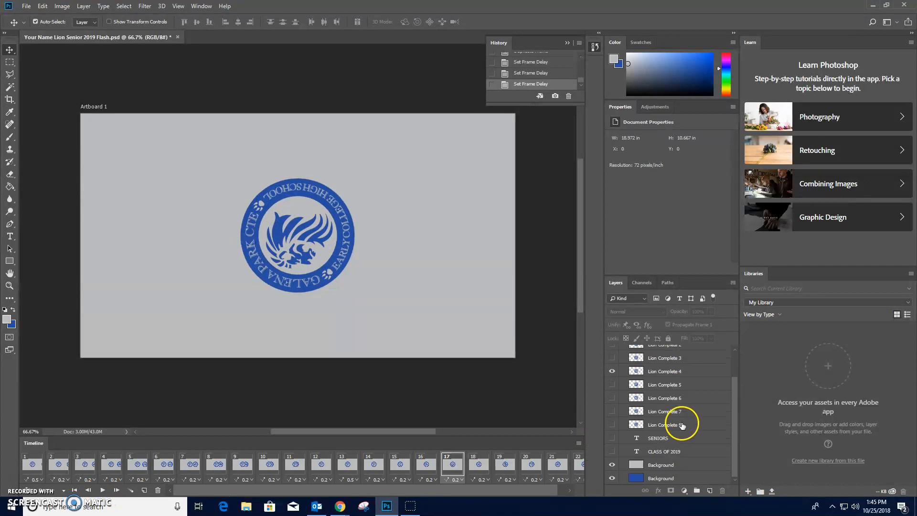
{"action": "scroll", "coordinate": [621, 404], "scroll_direction": "up", "scroll_amount": 3}
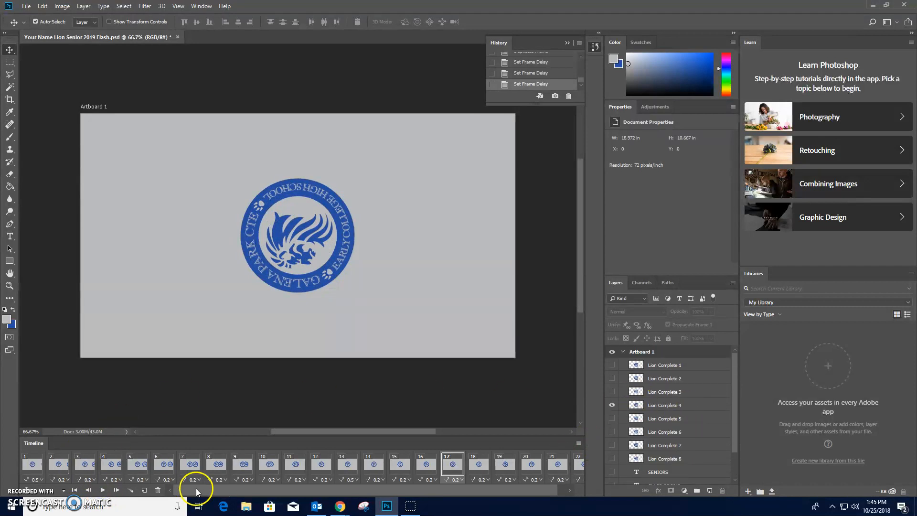
Step: Hide the Lion Complete 1 through 7 layers in frame 1, keeping only the Lion Complete 8 logo shown
{"action": "left_click", "coordinate": [40, 464]}
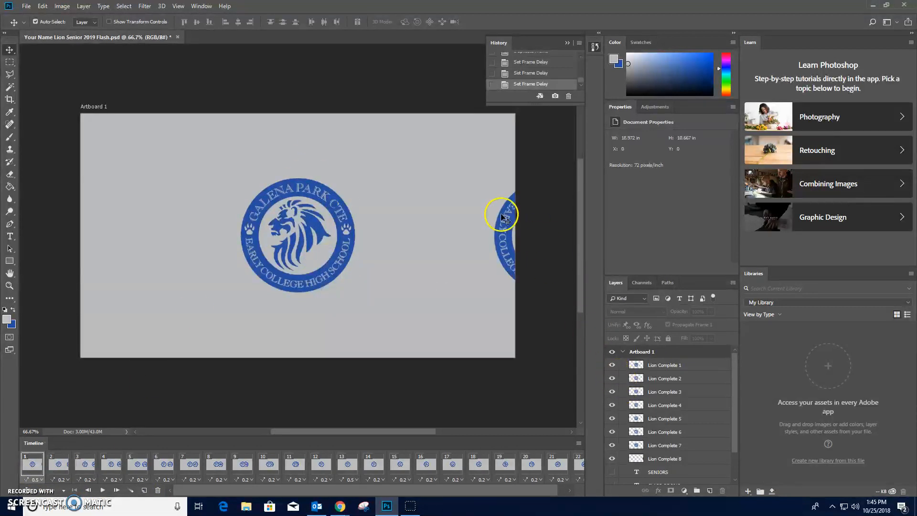
{"action": "scroll", "coordinate": [697, 438], "scroll_direction": "down", "scroll_amount": 2}
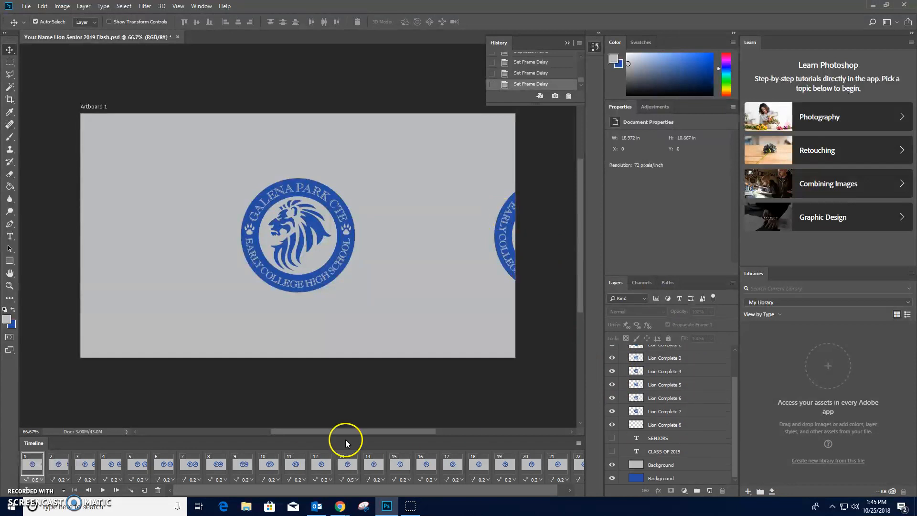
{"action": "scroll", "coordinate": [635, 417], "scroll_direction": "up", "scroll_amount": 2}
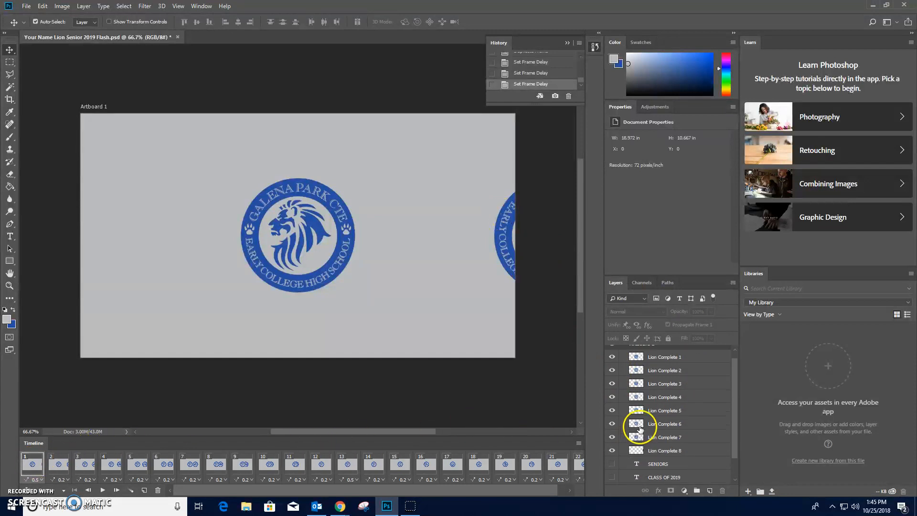
{"action": "left_click", "coordinate": [612, 364]}
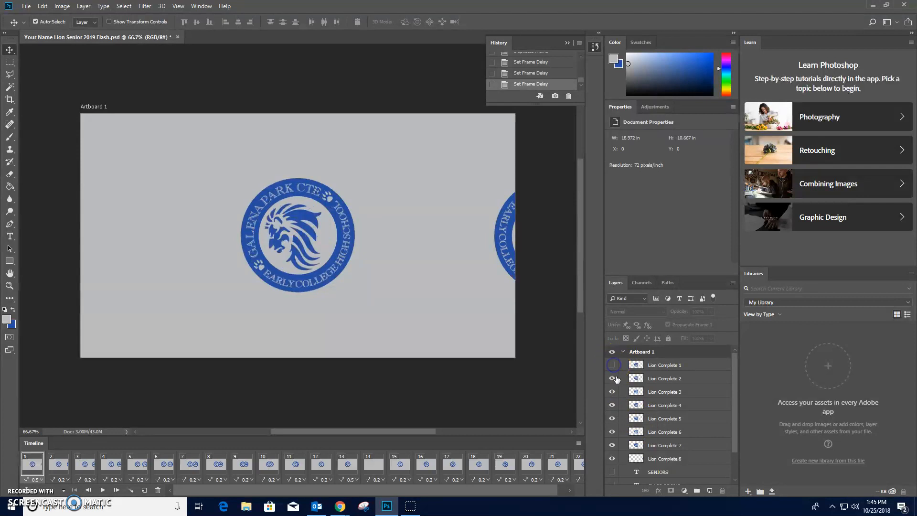
{"action": "left_click", "coordinate": [612, 378]}
{"action": "left_click", "coordinate": [612, 391]}
{"action": "left_click", "coordinate": [613, 405]}
{"action": "left_click", "coordinate": [613, 418]}
{"action": "left_click", "coordinate": [613, 432]}
{"action": "left_click", "coordinate": [613, 445]}
{"action": "left_click", "coordinate": [612, 458]}
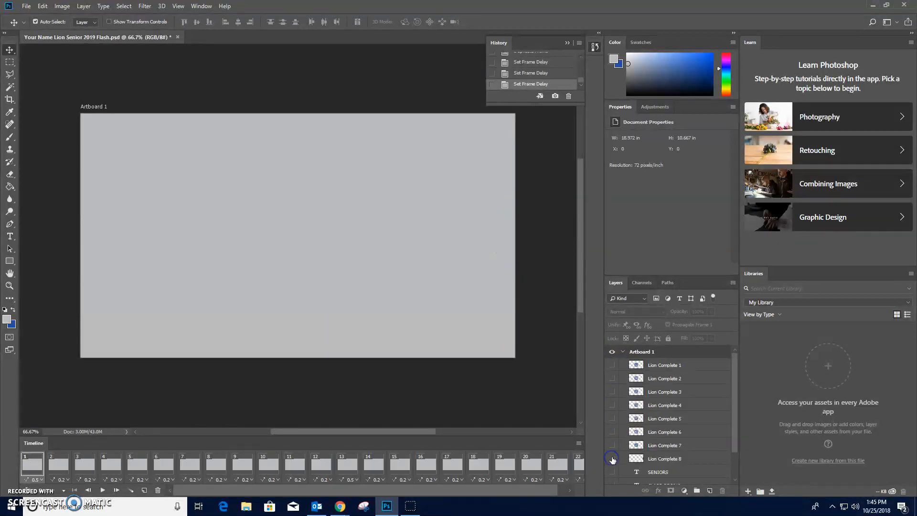
{"action": "left_click", "coordinate": [613, 458]}
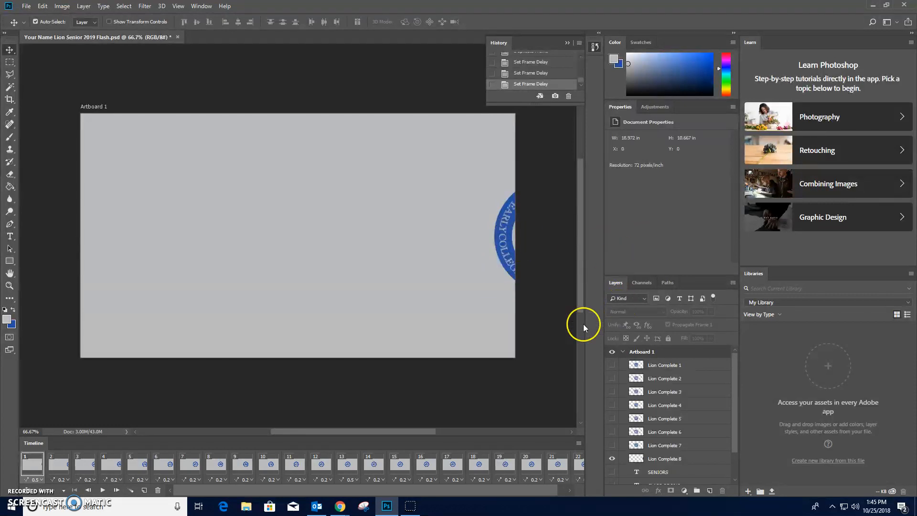
Step: Step through frame 2 and frames 10 to 16 to check which lion logo each one shows
{"action": "left_click", "coordinate": [59, 466]}
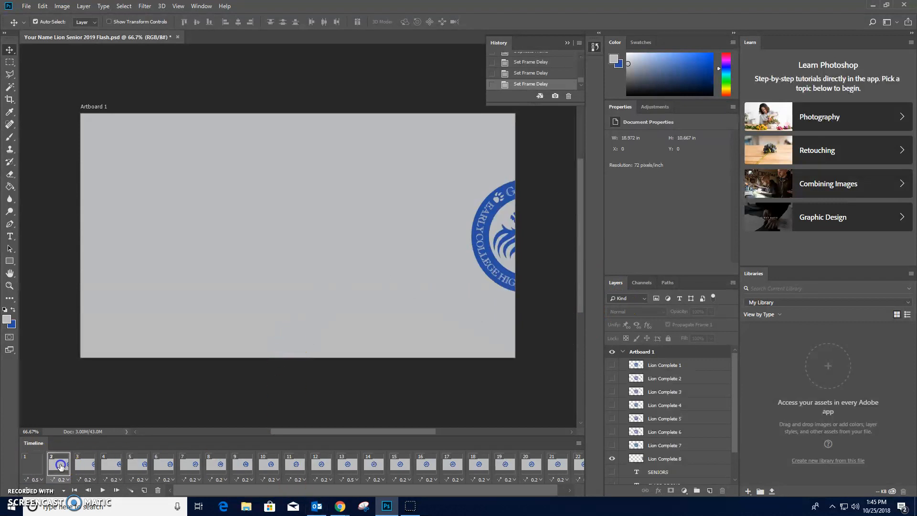
{"action": "left_click", "coordinate": [297, 464]}
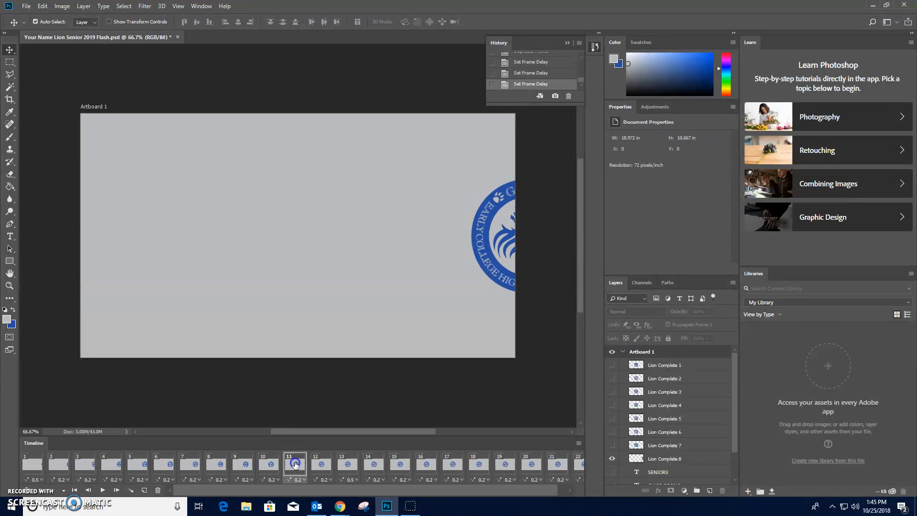
{"action": "left_click", "coordinate": [268, 465]}
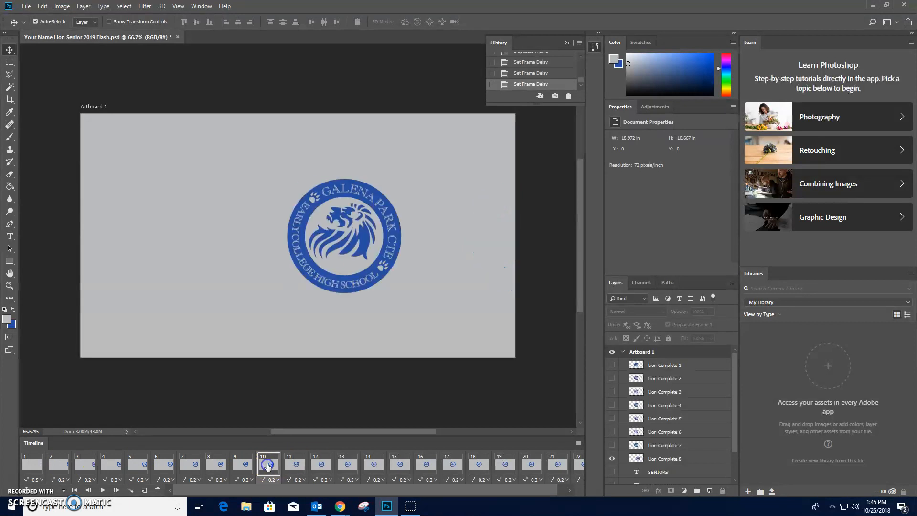
{"action": "left_click", "coordinate": [292, 465]}
{"action": "left_click", "coordinate": [319, 465]}
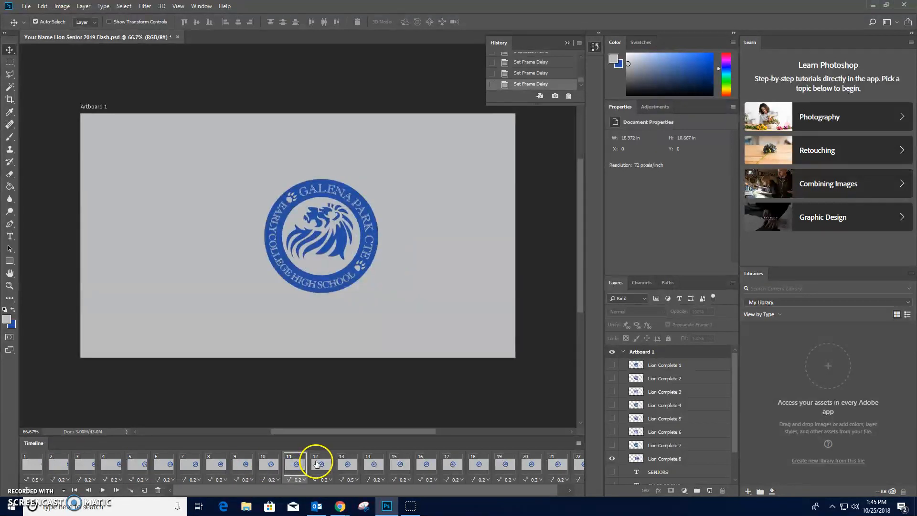
{"action": "left_click", "coordinate": [353, 466]}
{"action": "left_click", "coordinate": [371, 465]}
{"action": "left_click", "coordinate": [397, 466]}
{"action": "left_click", "coordinate": [423, 466]}
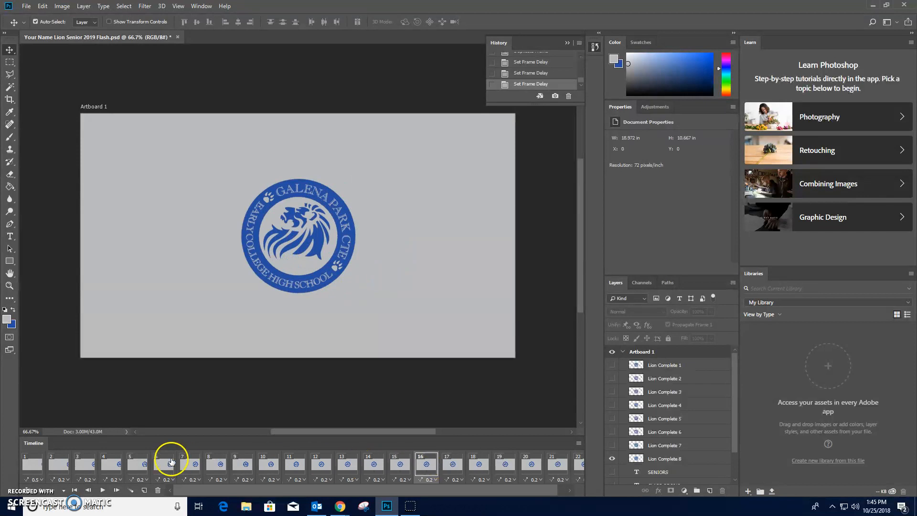
Step: Try showing Lion Complete 1 in frame 16 and check the logo visibility in frames 11 through 20
{"action": "left_click", "coordinate": [611, 365]}
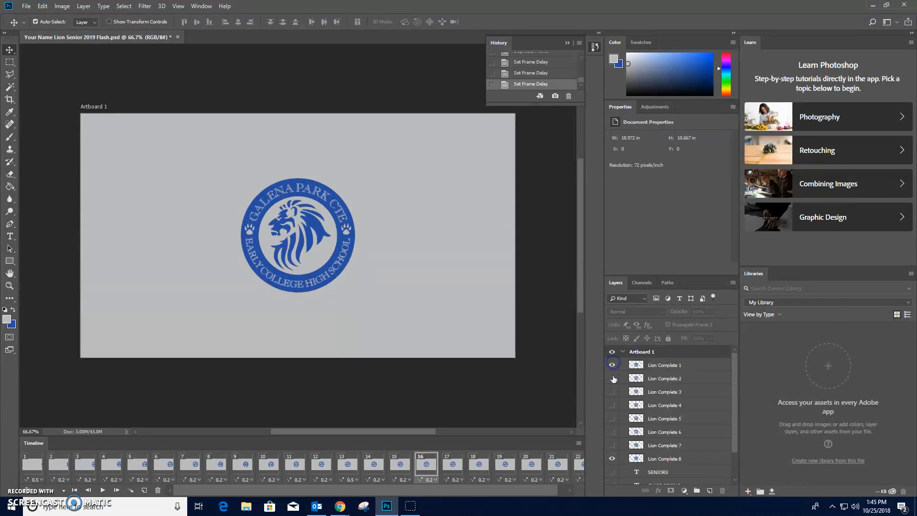
{"action": "left_click", "coordinate": [399, 466]}
{"action": "left_click", "coordinate": [375, 466]}
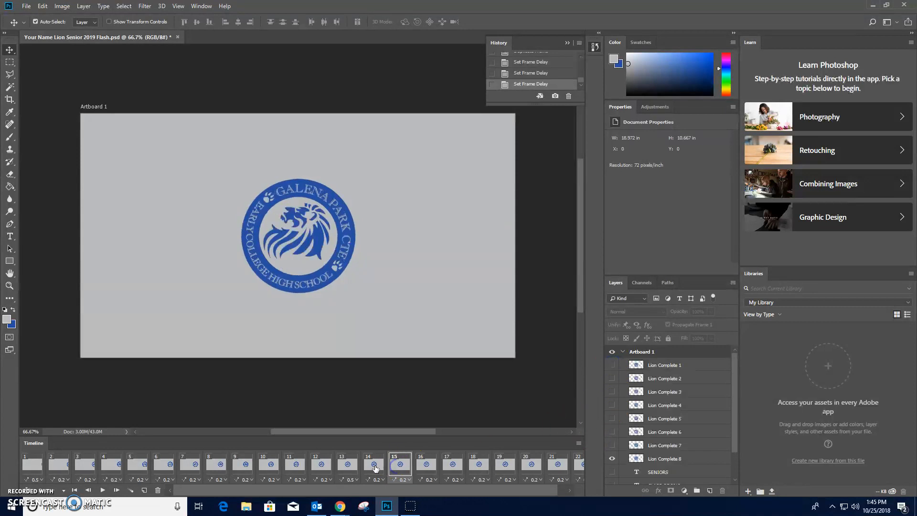
{"action": "left_click", "coordinate": [301, 464]}
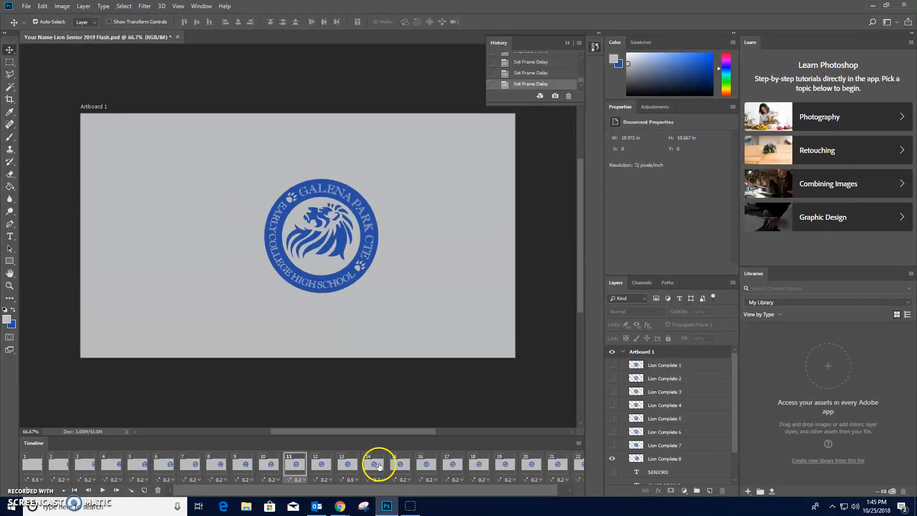
{"action": "left_click", "coordinate": [322, 470]}
{"action": "left_click", "coordinate": [347, 465]}
{"action": "left_click", "coordinate": [373, 465]}
{"action": "left_click", "coordinate": [401, 466]}
{"action": "left_click", "coordinate": [427, 465]}
{"action": "left_click", "coordinate": [451, 465]}
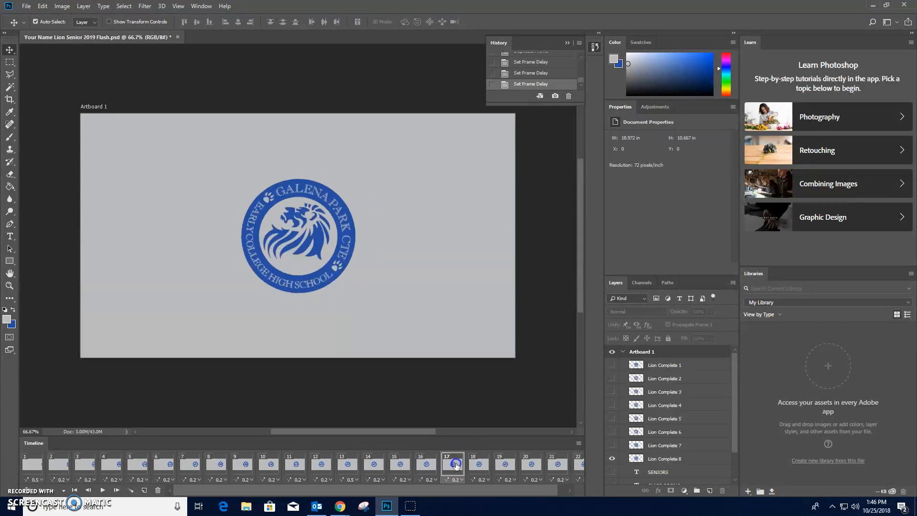
{"action": "left_click", "coordinate": [488, 467]}
{"action": "left_click", "coordinate": [506, 465]}
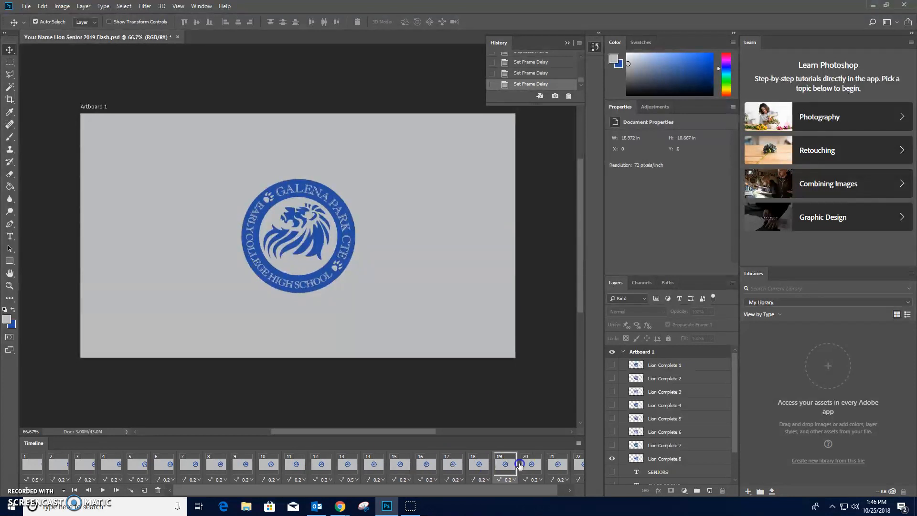
{"action": "left_click", "coordinate": [520, 464]}
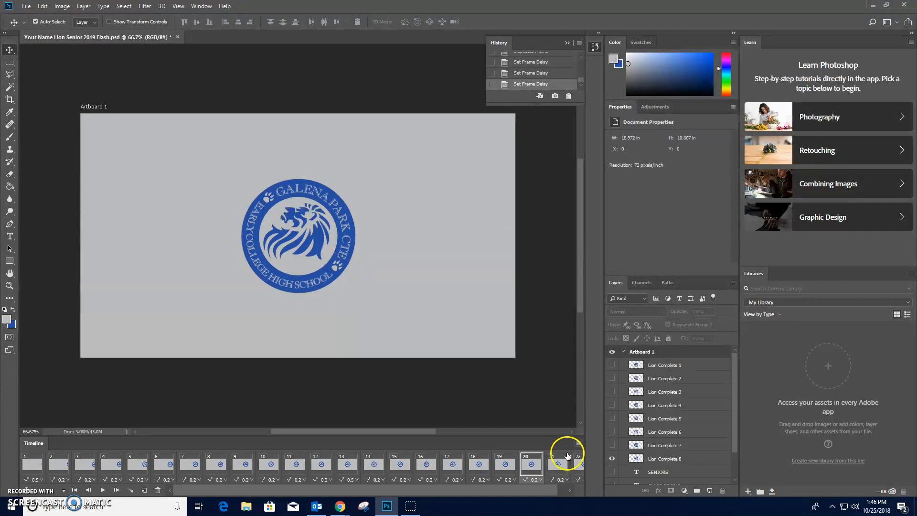
Step: Try showing the Lion Complete 1 through 5 layers in frame 20, and hide them again
{"action": "left_click", "coordinate": [613, 366]}
{"action": "left_click", "coordinate": [613, 391]}
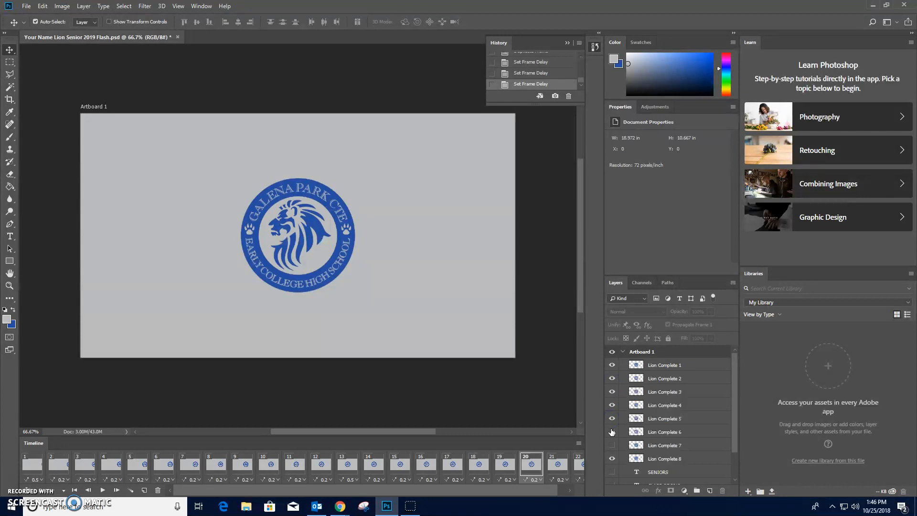
{"action": "left_click_drag", "start_coordinate": [612, 432], "coordinate": [611, 400]}
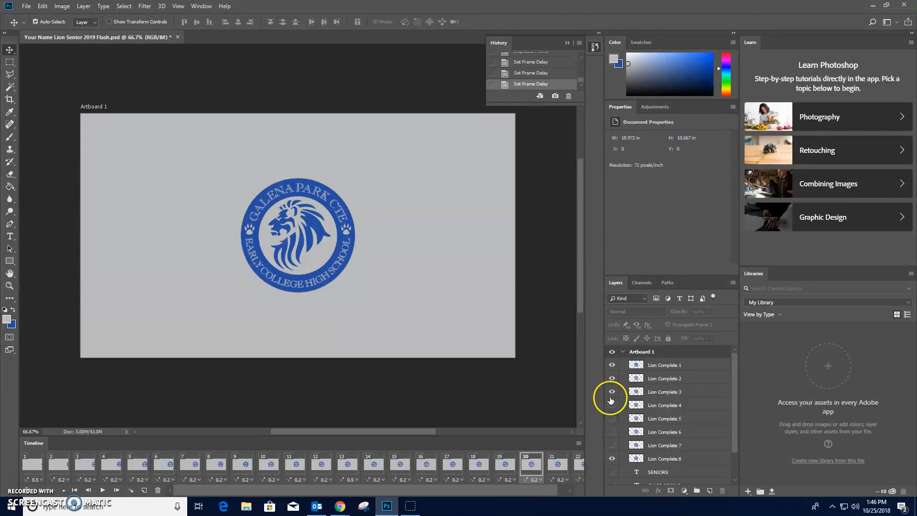
{"action": "left_click", "coordinate": [611, 366]}
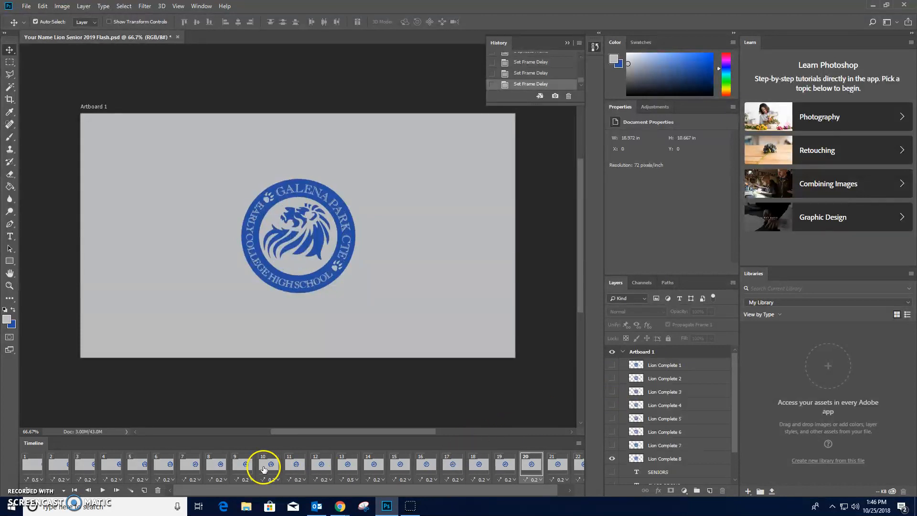
Step: Revert the document to the history state just before the last frame delay change and check frame 22
{"action": "left_click", "coordinate": [35, 467]}
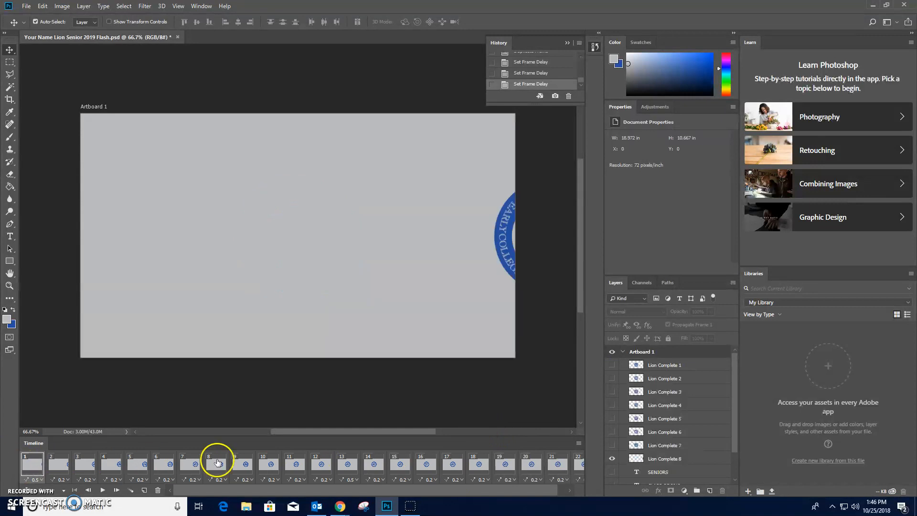
{"action": "scroll", "coordinate": [538, 82], "scroll_direction": "up", "scroll_amount": 2}
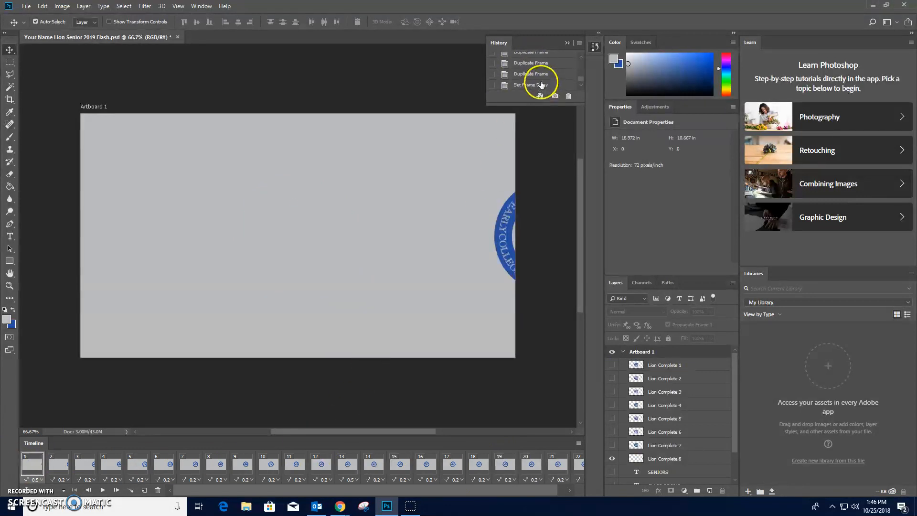
{"action": "scroll", "coordinate": [542, 78], "scroll_direction": "down", "scroll_amount": 2}
{"action": "left_click", "coordinate": [543, 73]}
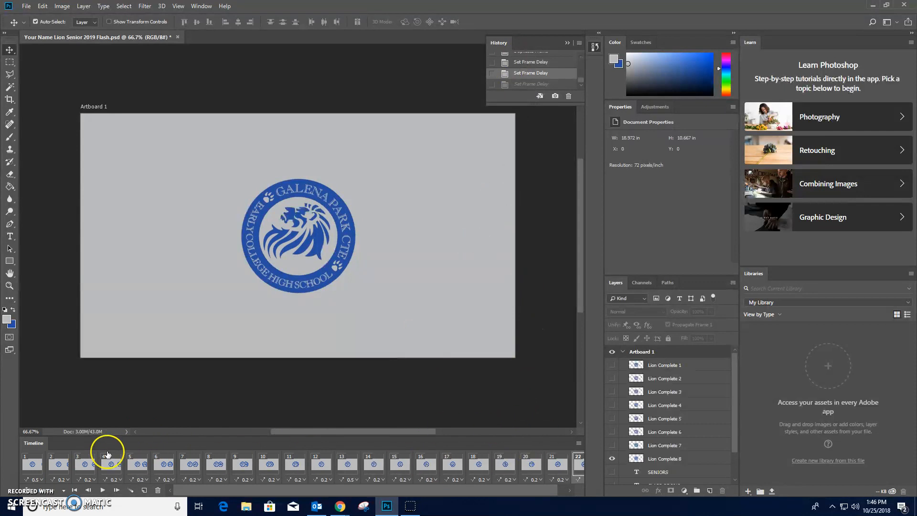
{"action": "left_click", "coordinate": [269, 490]}
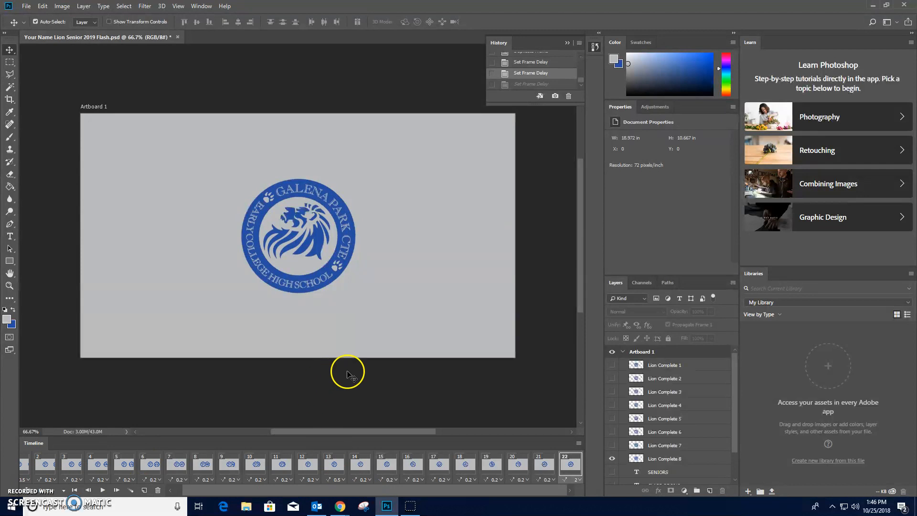
Step: Play the restored animation from frame 1, dismiss the mail notification, and stop playback
{"action": "left_click_drag", "start_coordinate": [213, 491], "coordinate": [46, 467]}
{"action": "left_click", "coordinate": [46, 467]}
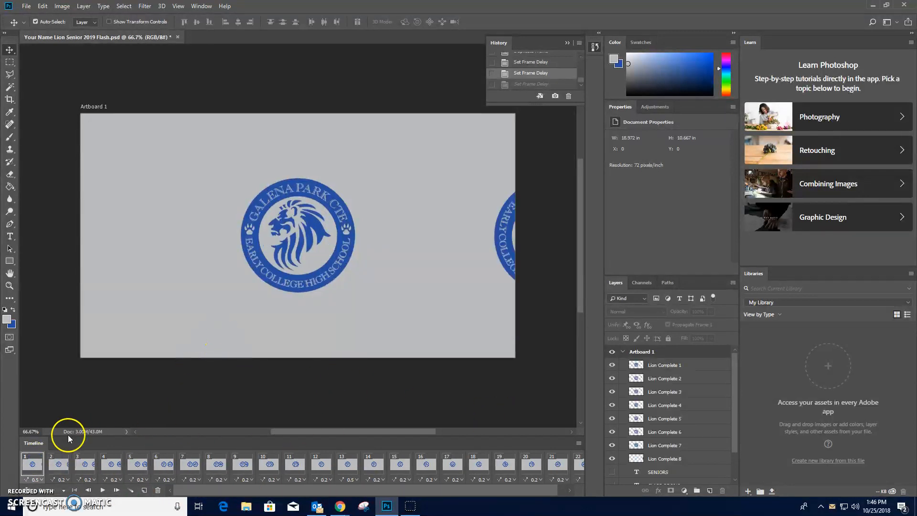
{"action": "left_click", "coordinate": [102, 490]}
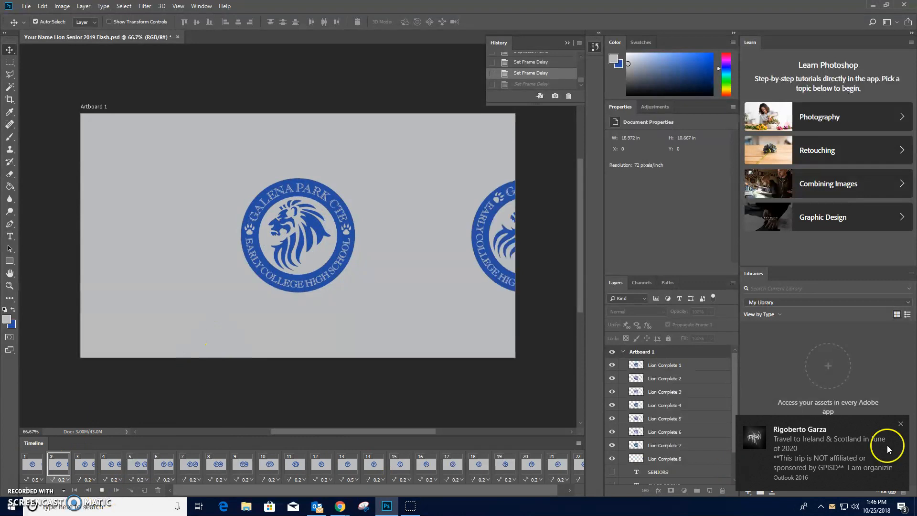
{"action": "left_click", "coordinate": [901, 422]}
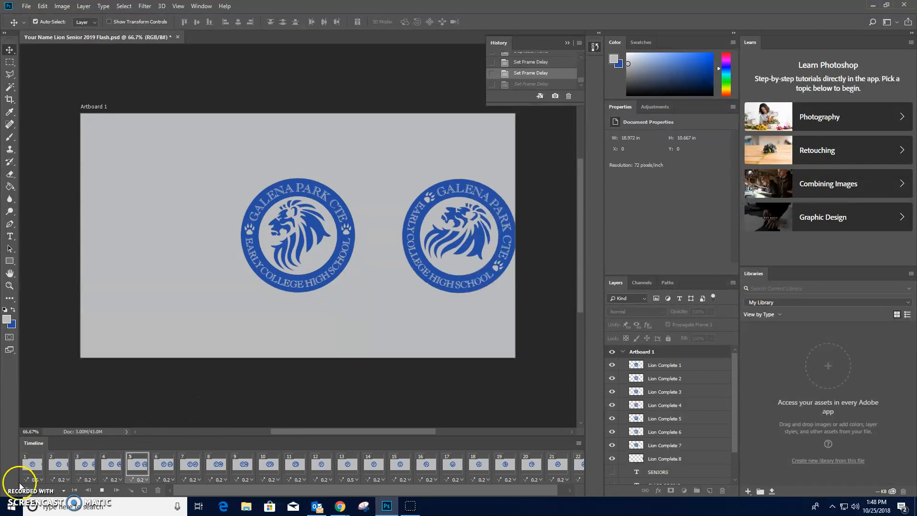
{"action": "left_click", "coordinate": [101, 490]}
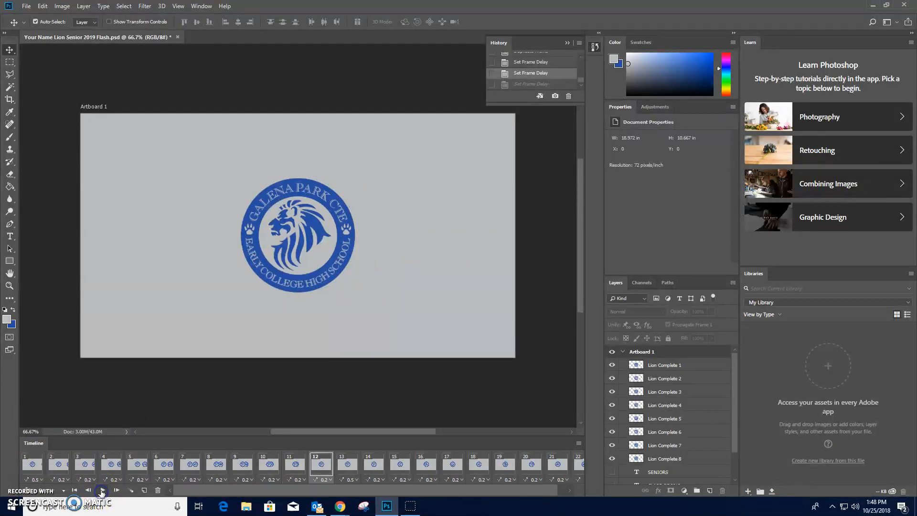